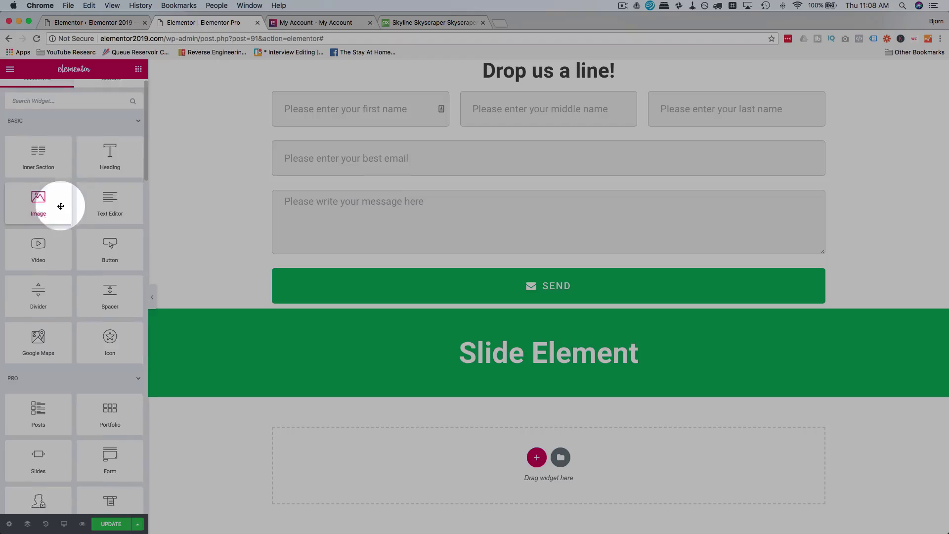
Drop a Slides widget into the empty section below the green heading and preview its slides
scroll(59, 205, down, 10)
drag(50, 260, 559, 392)
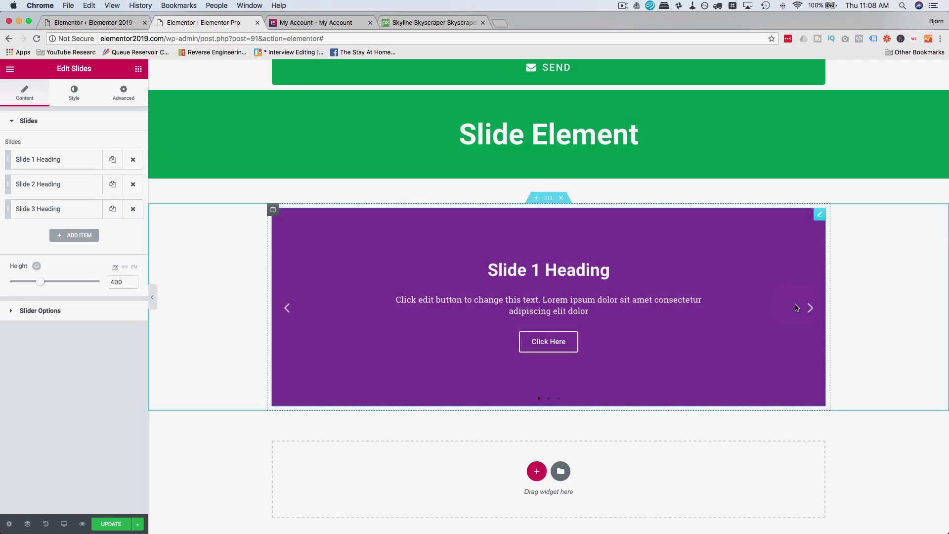
click(810, 307)
click(810, 308)
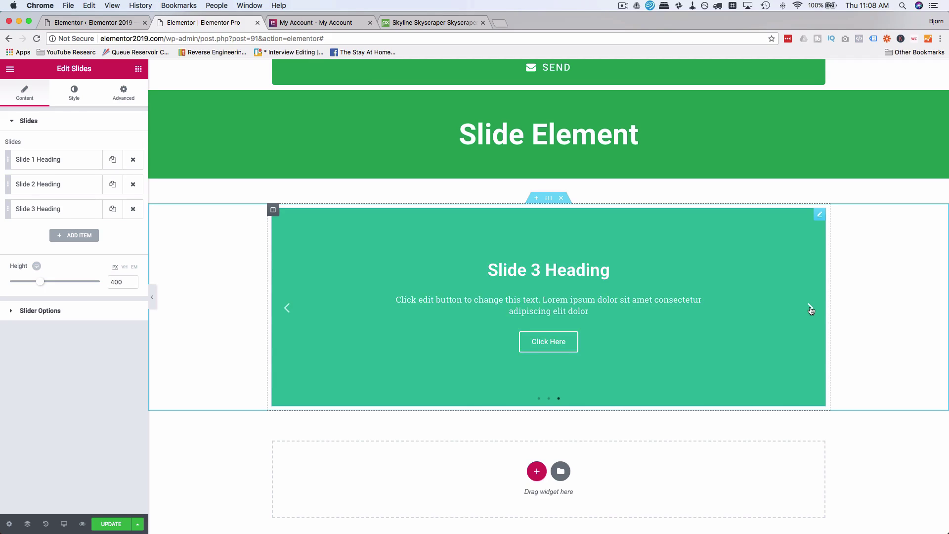
click(810, 308)
click(810, 308)
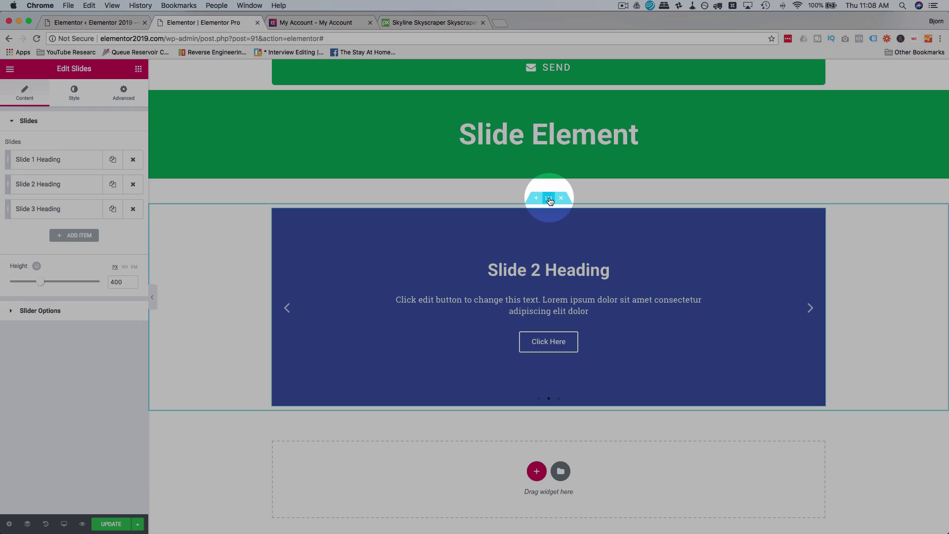
Set the slider section's Content Width to Full Width and cycle through the widened slides
click(549, 198)
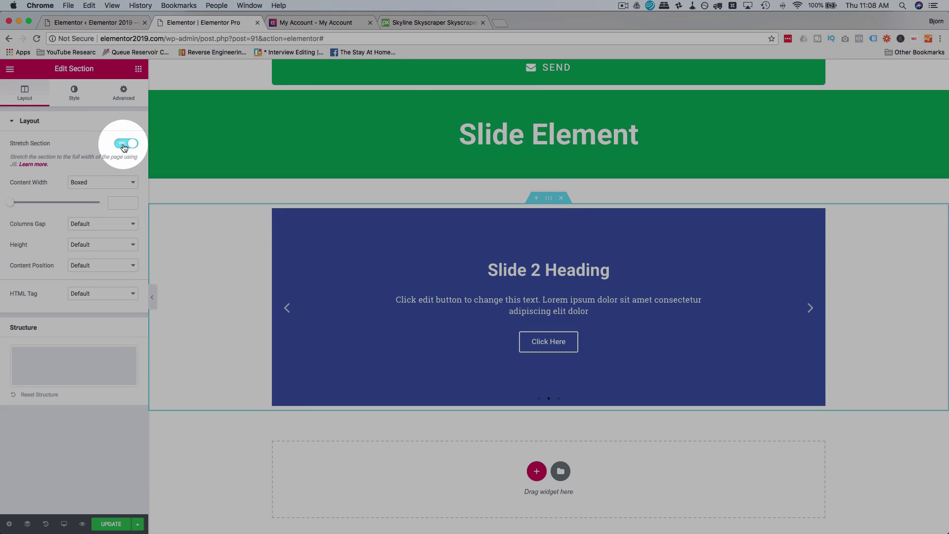
click(112, 184)
click(99, 190)
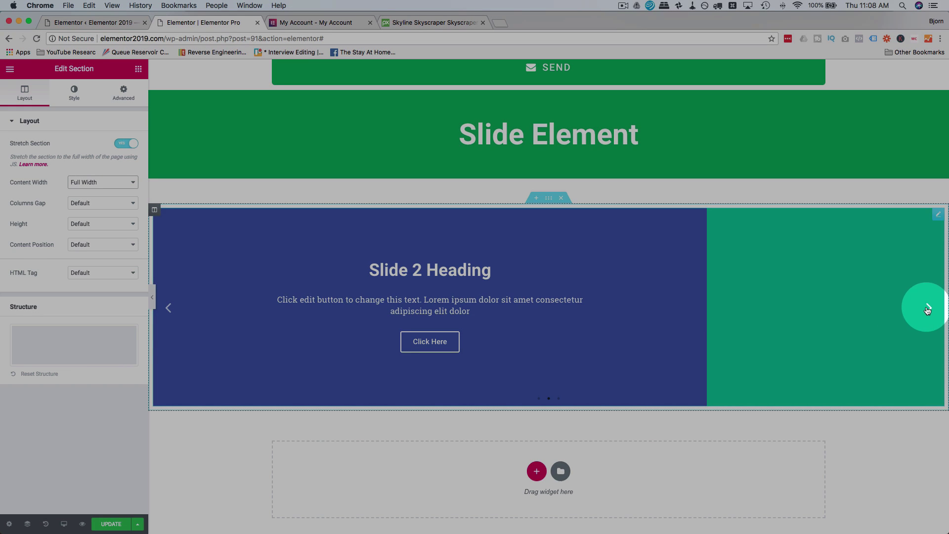
click(927, 309)
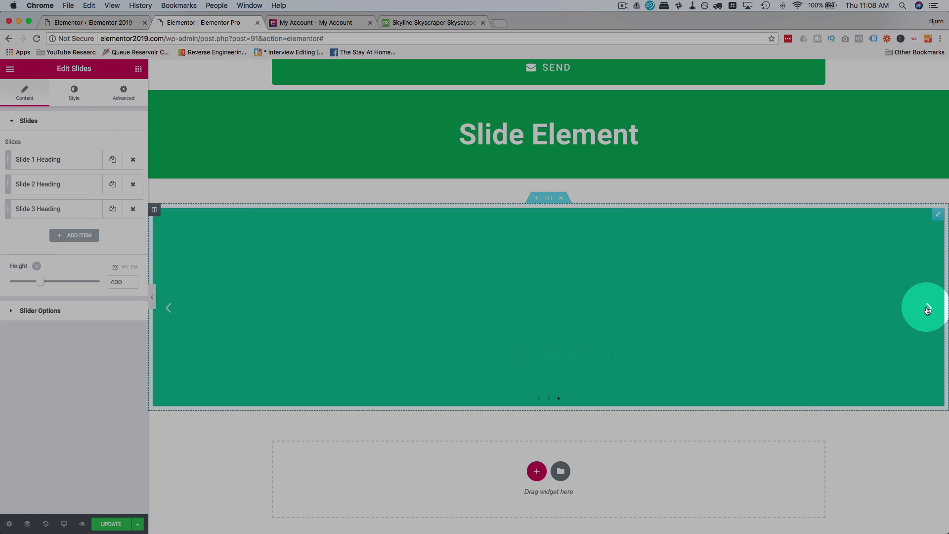
click(929, 311)
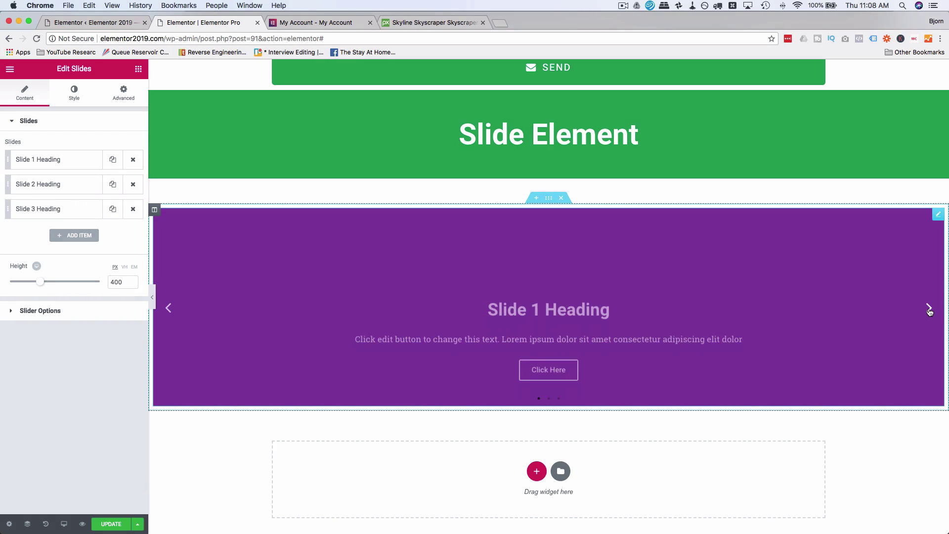
click(928, 310)
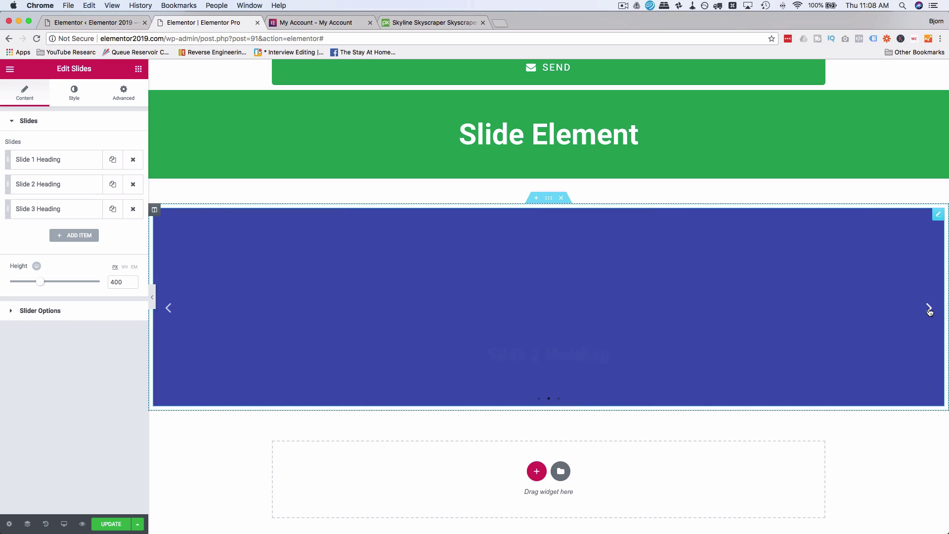
click(928, 310)
click(929, 311)
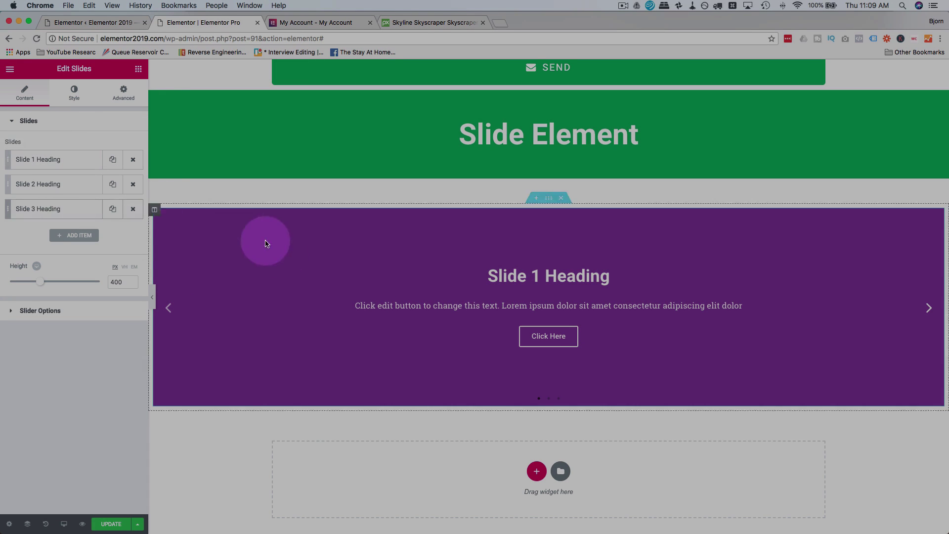
Set Slide 1's background image to the stairs photo from the Media Library
click(56, 162)
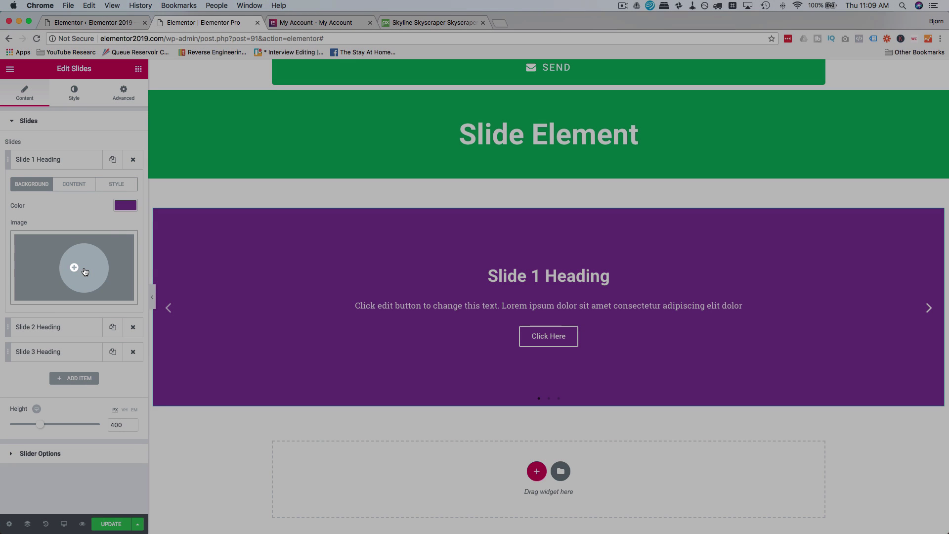
click(78, 189)
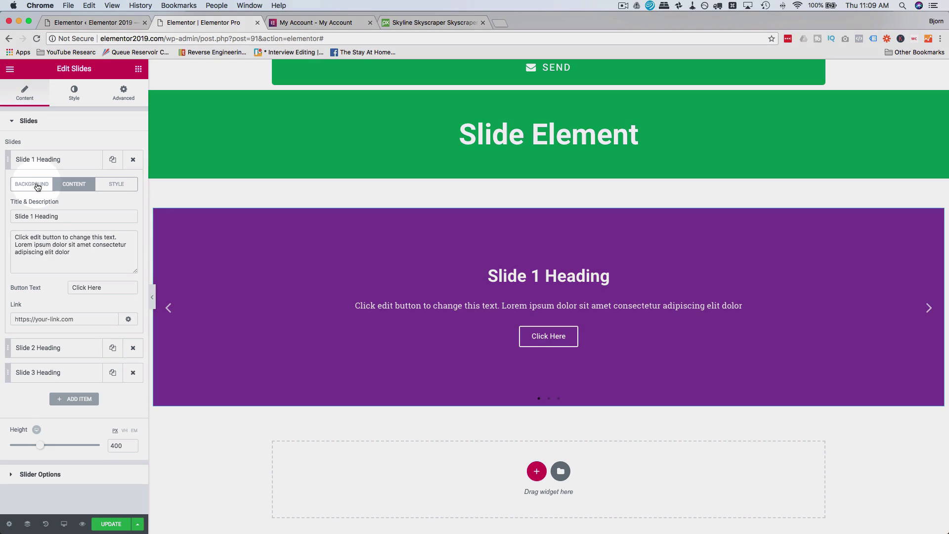
click(37, 186)
click(87, 267)
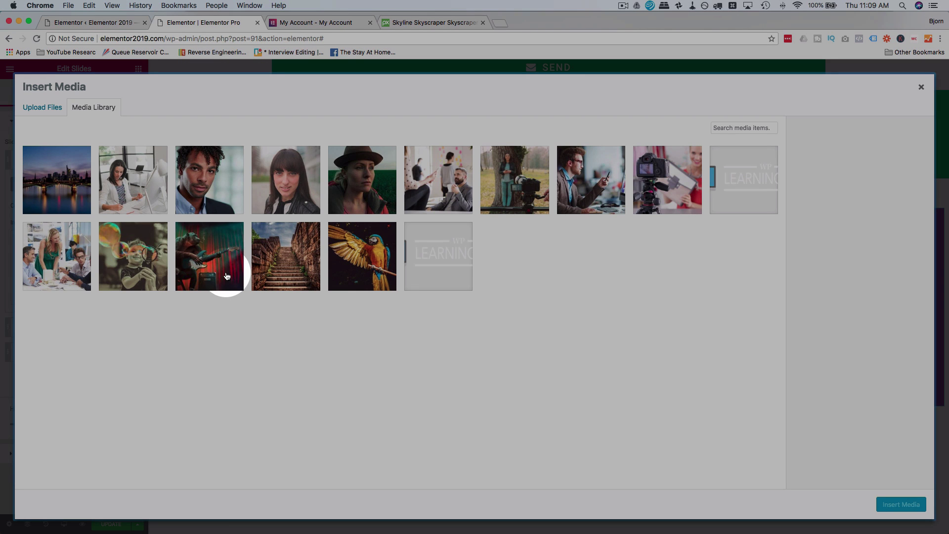
click(307, 279)
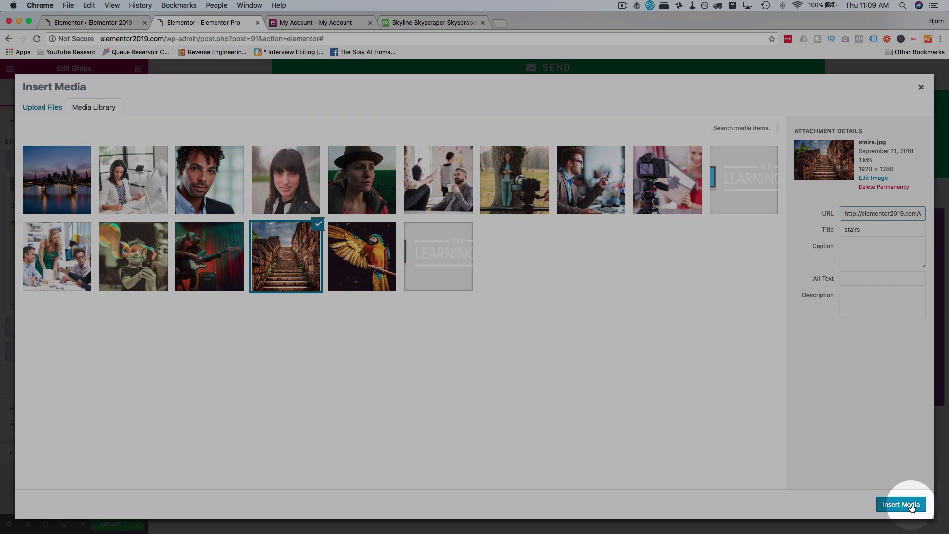
click(901, 505)
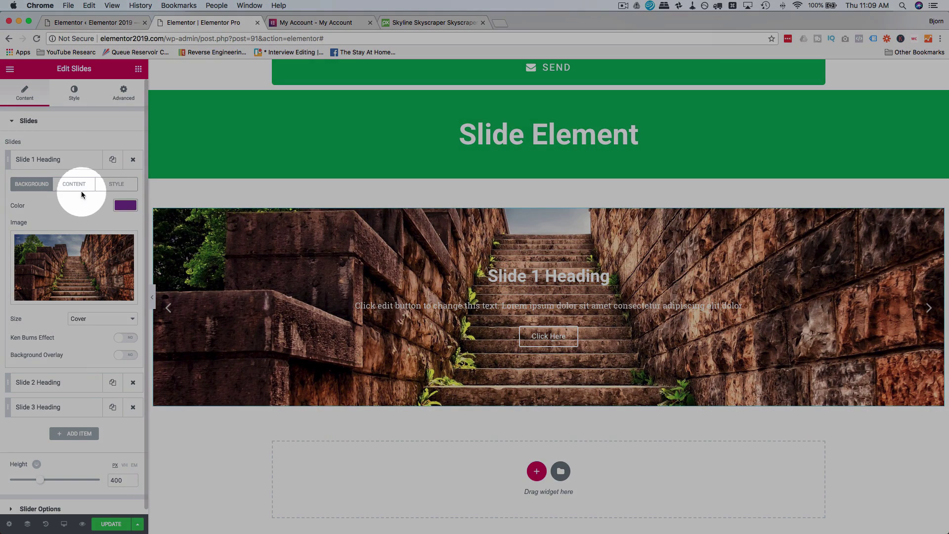
Change Slide 1's title to 'These are great stairs'
click(77, 184)
triple_click(59, 216)
text(These are great stairs)
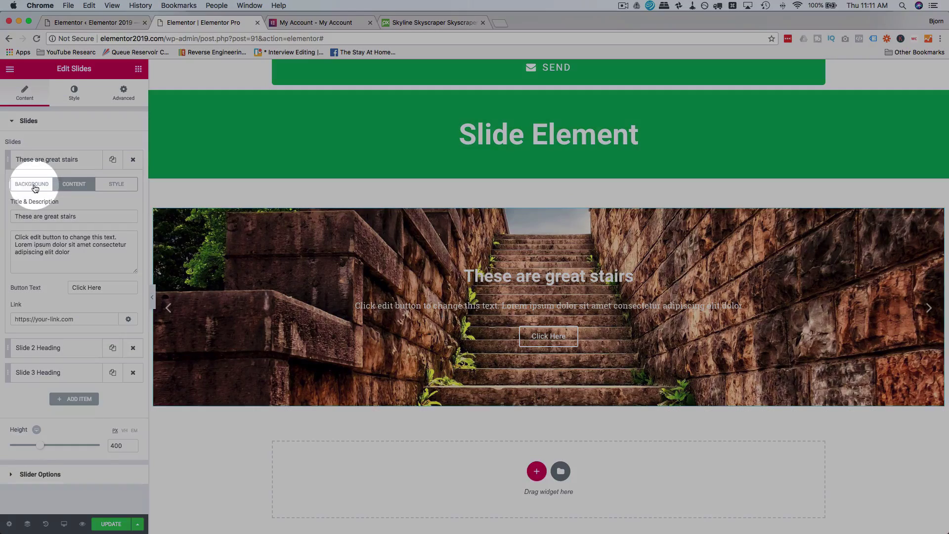
Enable a background overlay on the stairs slide, trying green and blue before keeping semi-transparent black
click(32, 184)
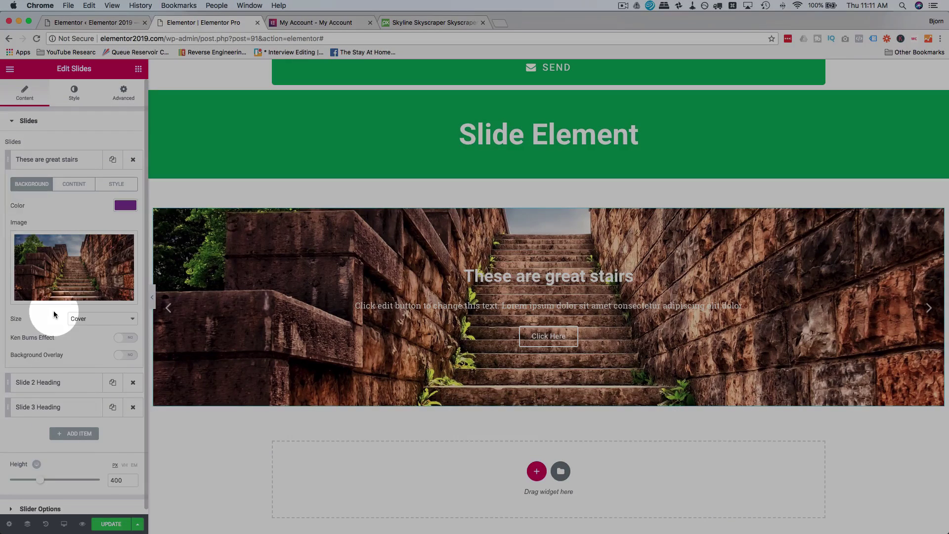
scroll(51, 341, down, 1)
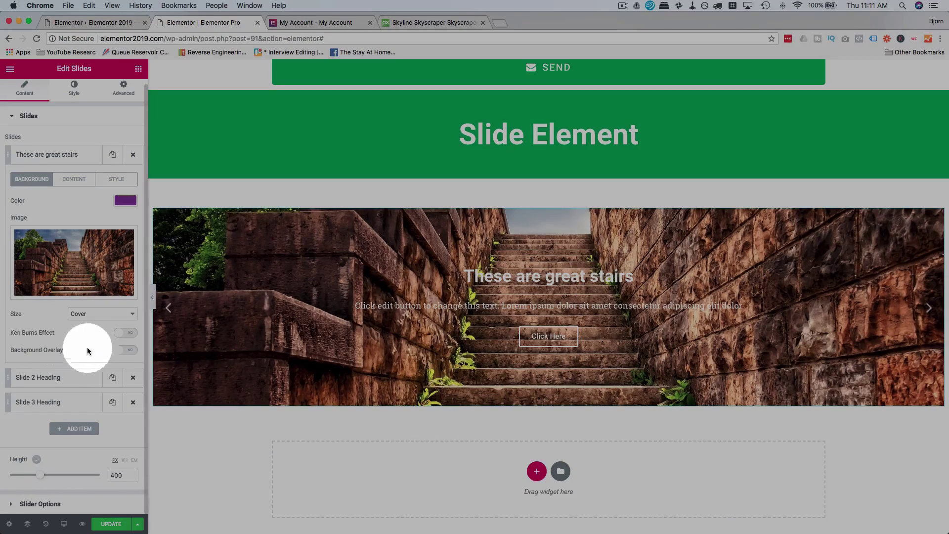
click(122, 352)
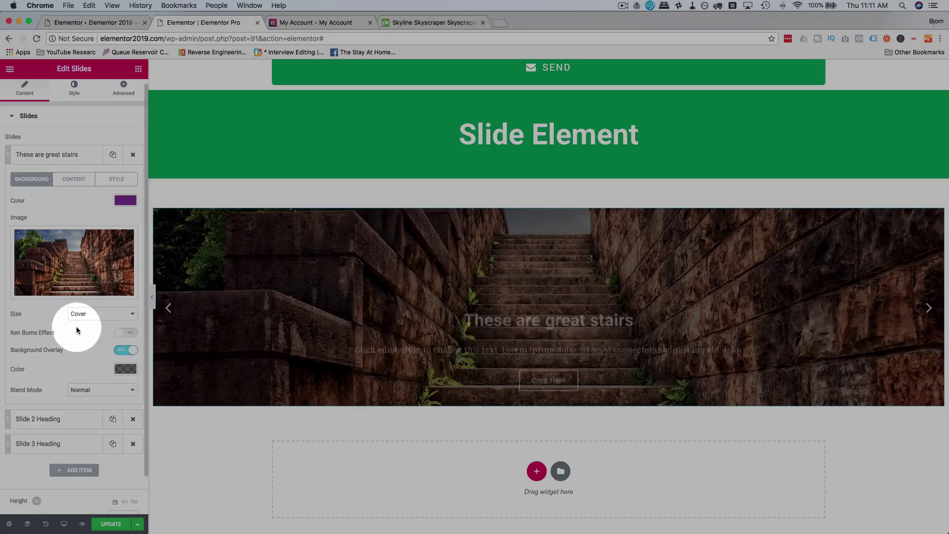
scroll(76, 328, down, 3)
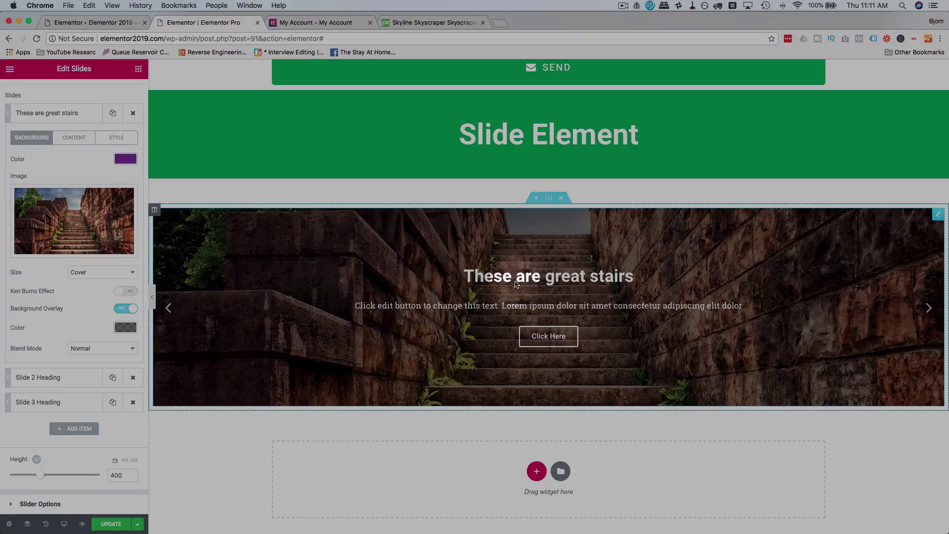
click(126, 327)
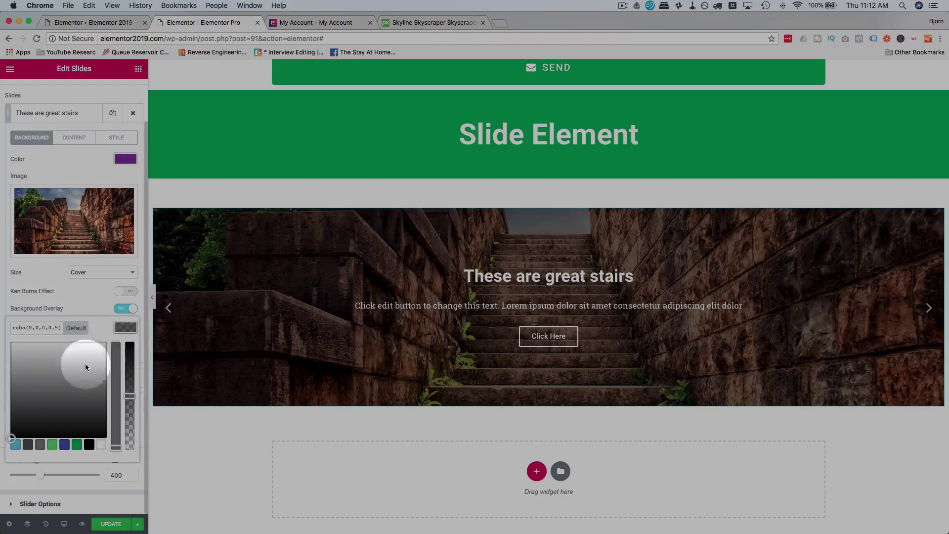
click(77, 444)
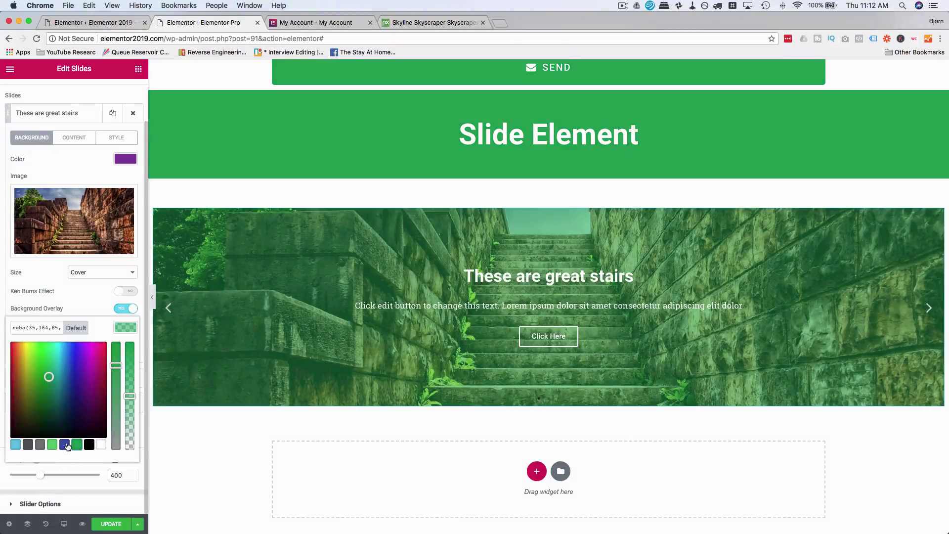
click(65, 445)
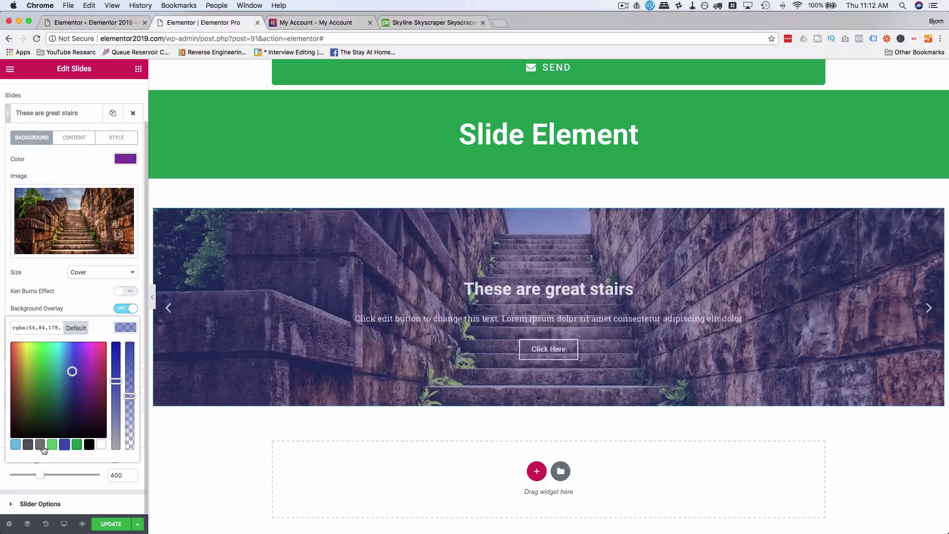
click(89, 444)
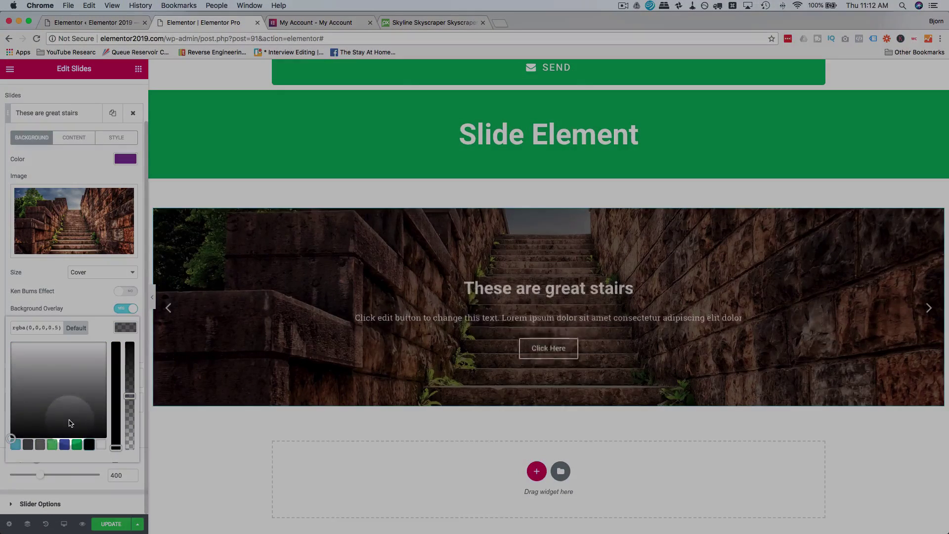
click(99, 314)
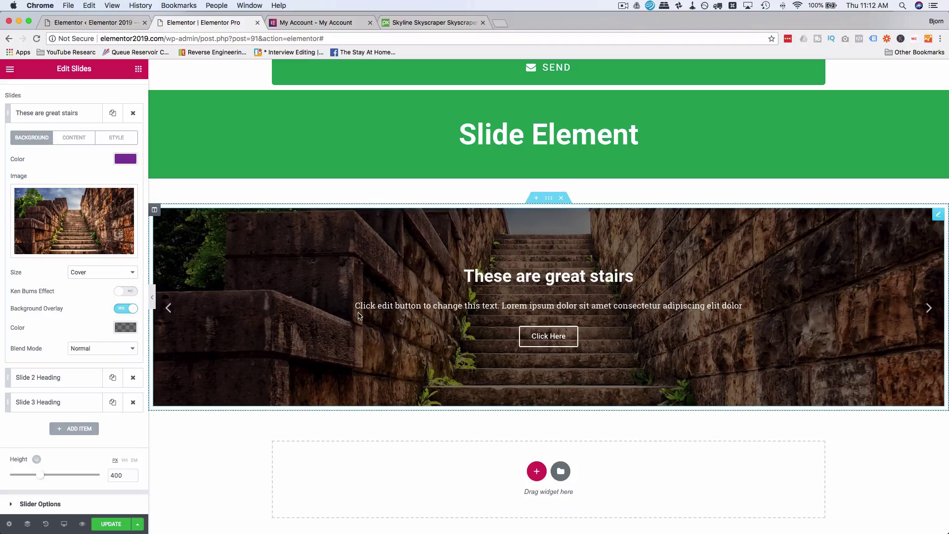
Try Multiply and Screen overlay blend modes, then set the blend back to Normal
click(930, 312)
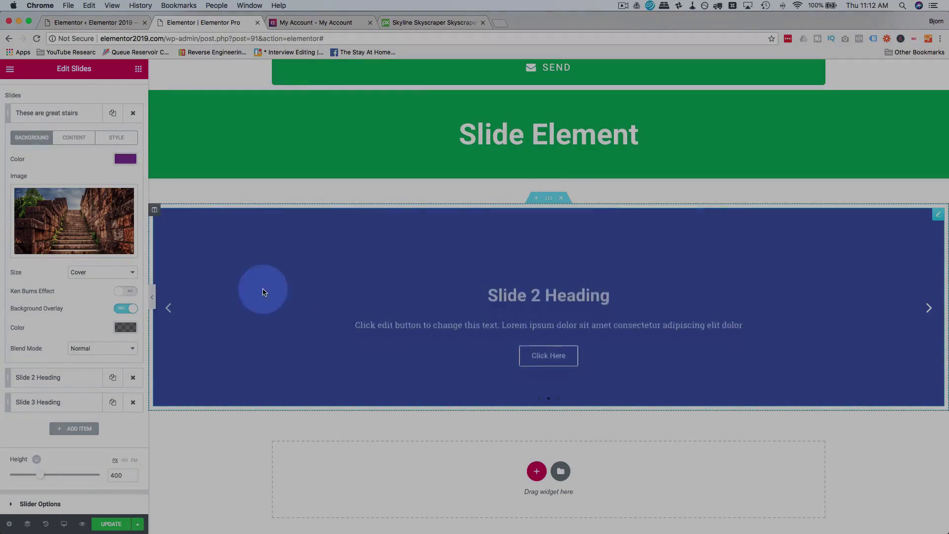
click(168, 312)
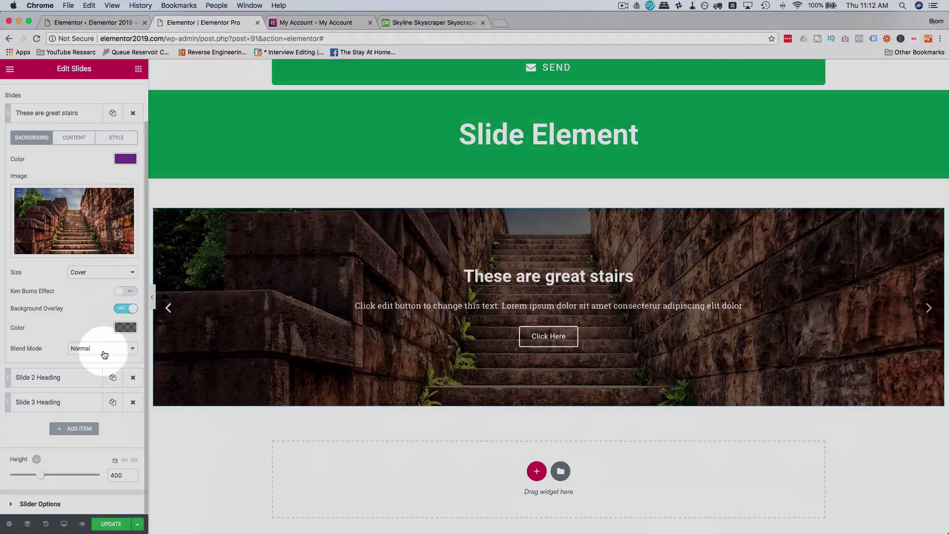
click(103, 350)
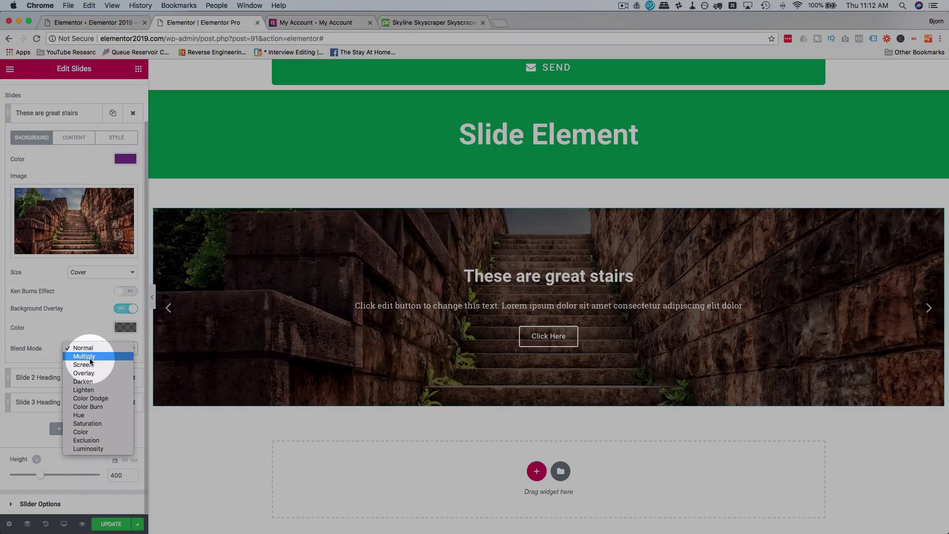
click(90, 356)
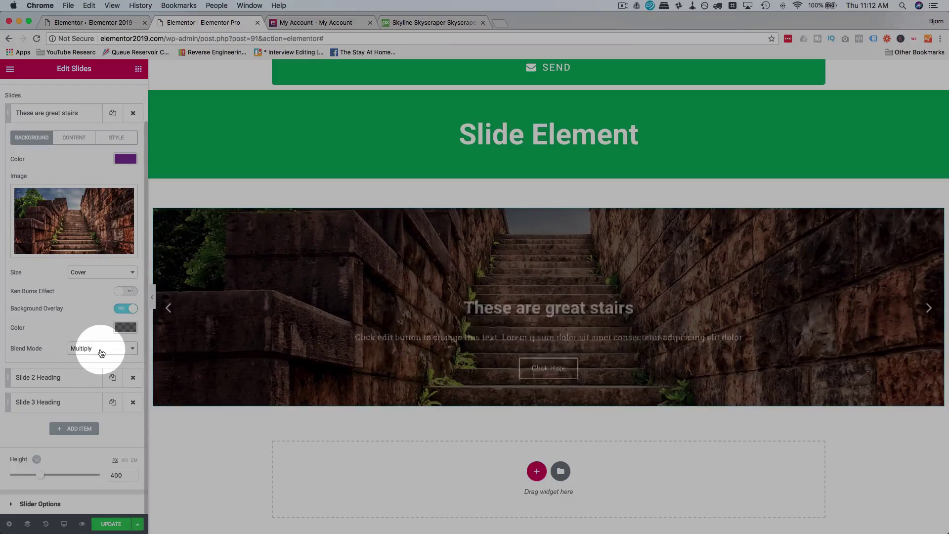
click(102, 352)
click(99, 355)
click(105, 349)
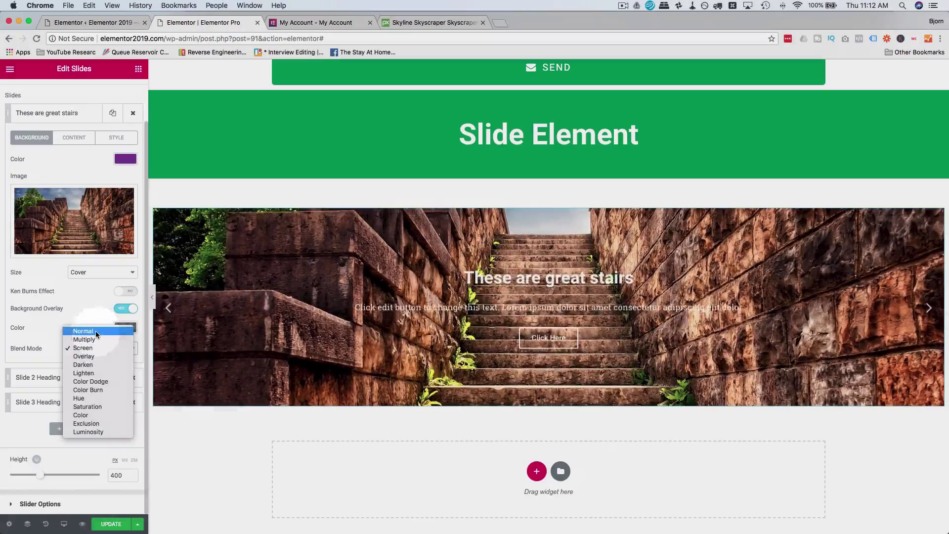
click(96, 332)
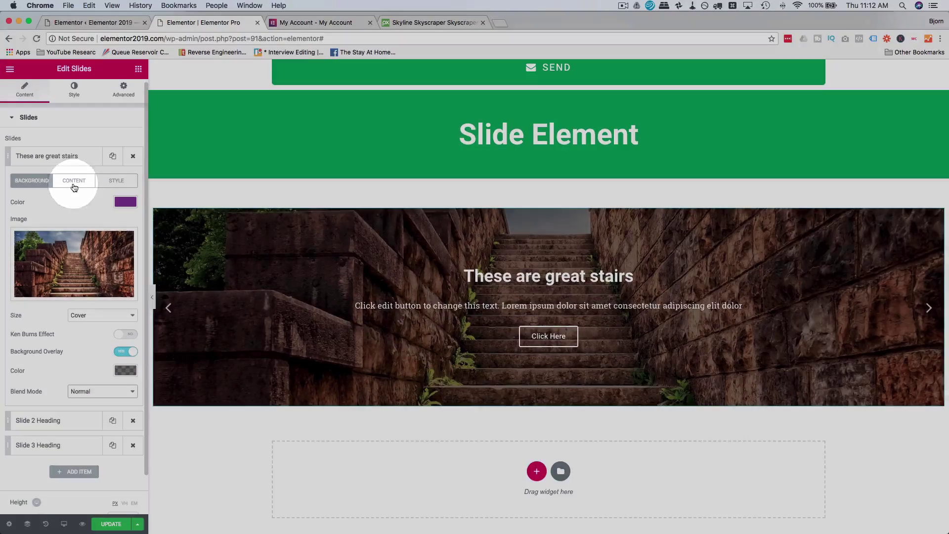
Review the stairs slide's title, description, Click Here button label and link options
click(94, 186)
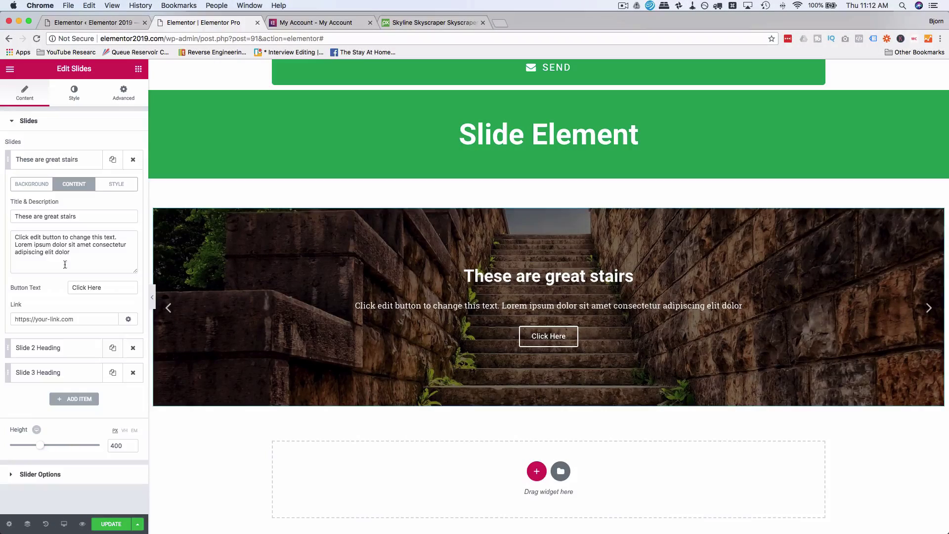
click(62, 321)
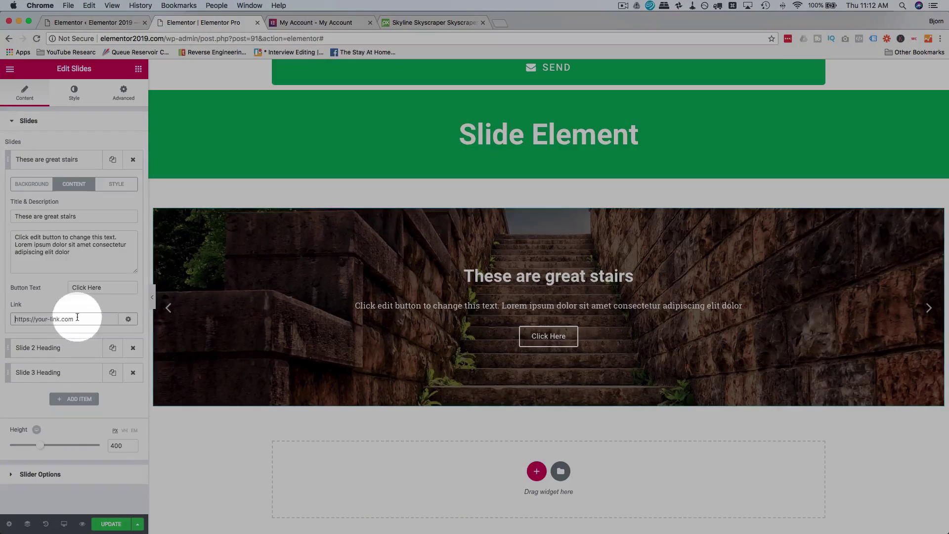
click(121, 289)
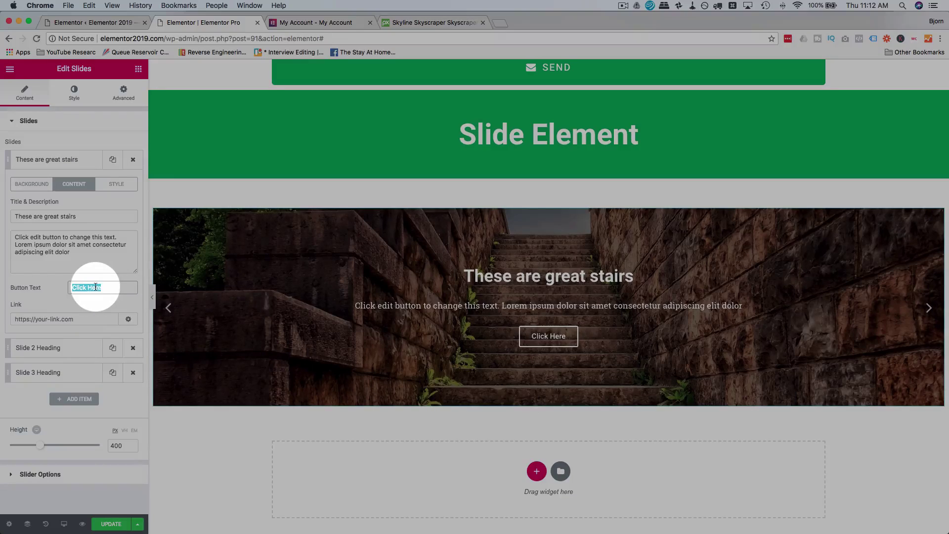
click(128, 319)
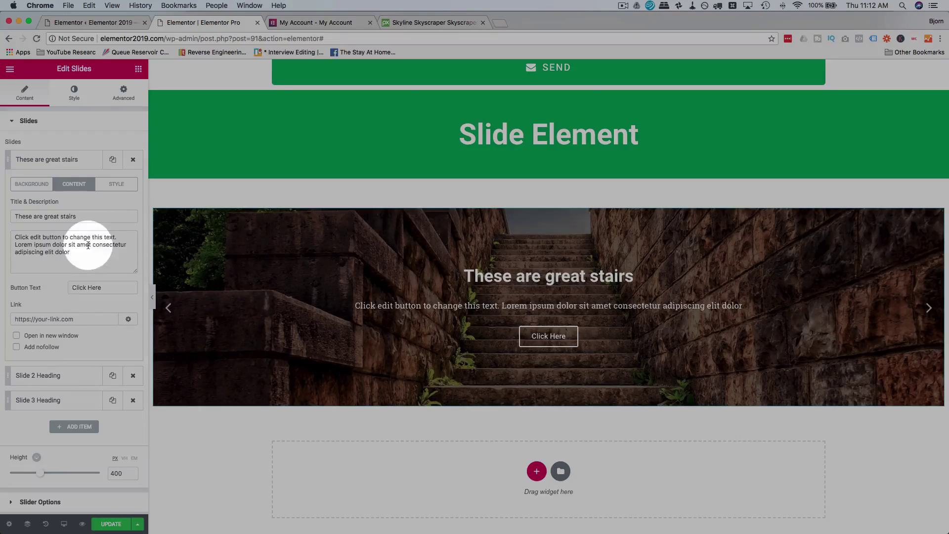
Toggle the stairs slide's Custom styling on in the Style tab, then back off
click(117, 184)
click(130, 204)
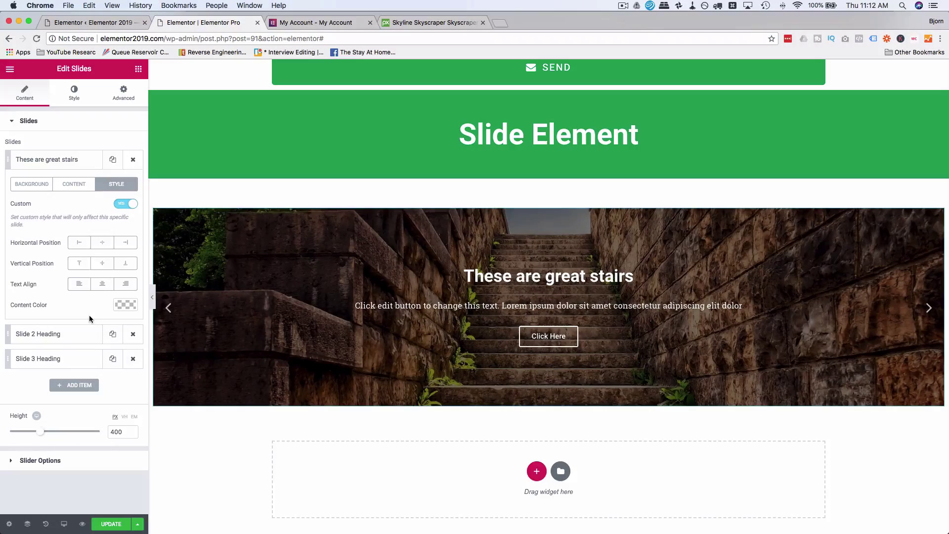
click(126, 204)
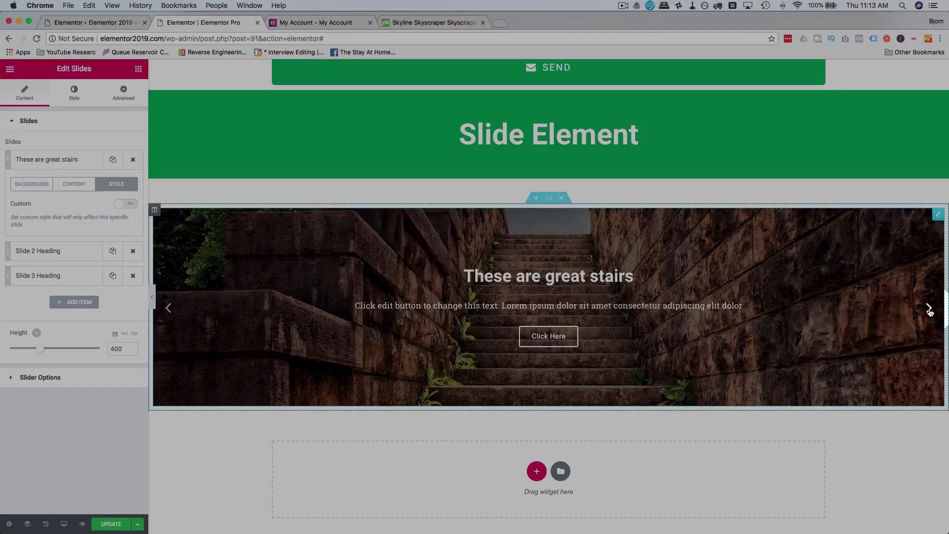
Cycle the slider through Hitchhiking Parrot and Blues Monkey, back to the stairs slide
click(929, 309)
click(929, 309)
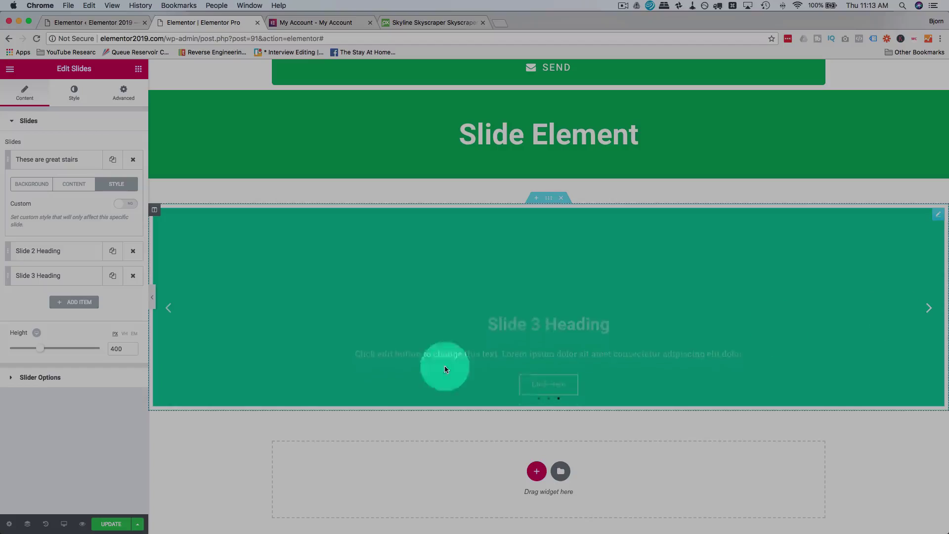
click(928, 308)
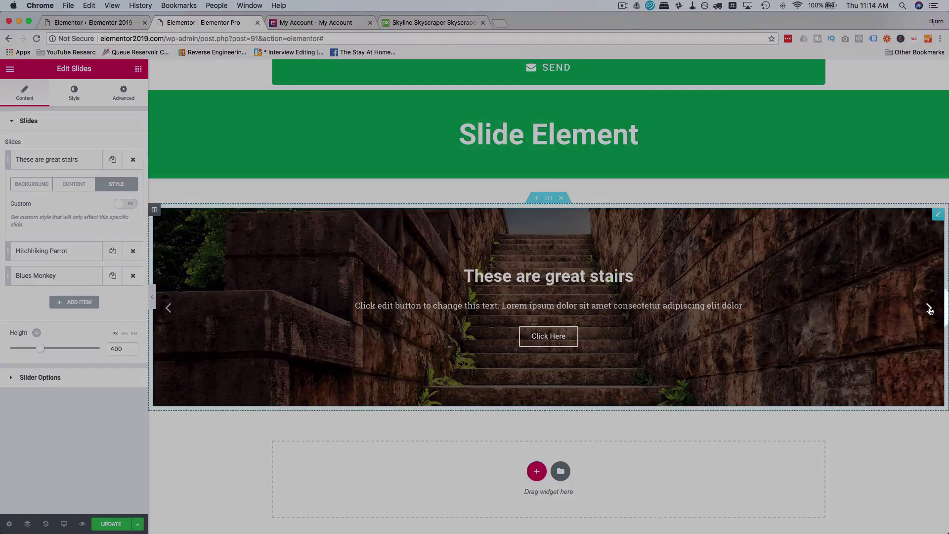
click(928, 308)
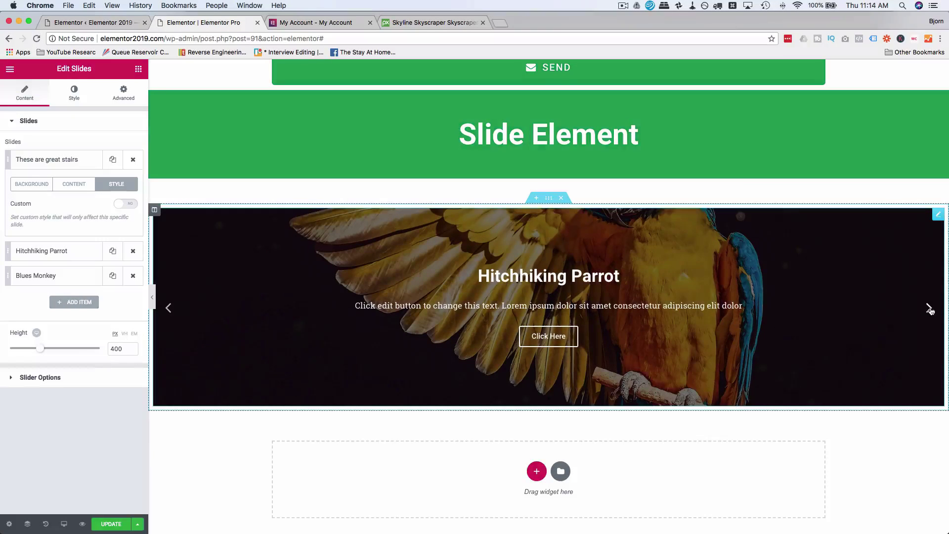
click(928, 307)
click(435, 199)
click(928, 310)
click(183, 188)
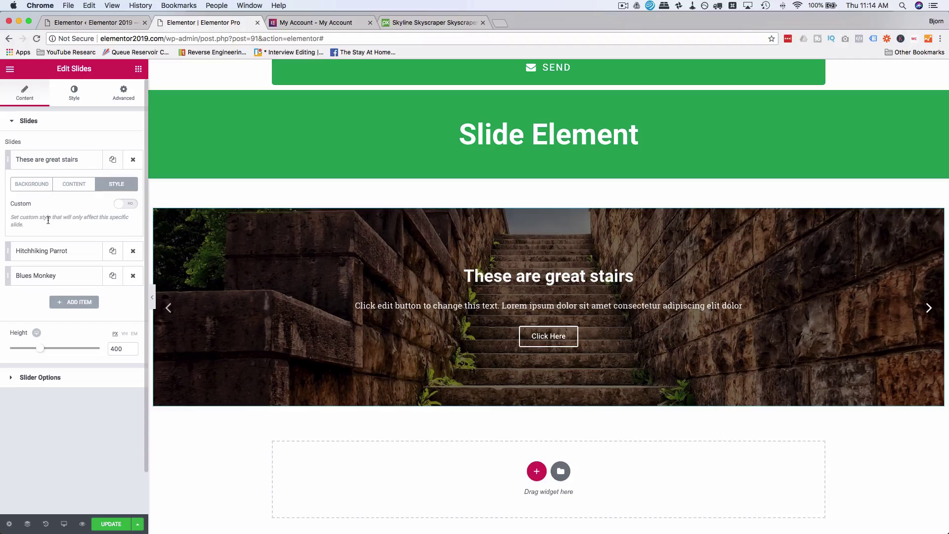
Set Hitchhiking Parrot's background colour to black #000000 after trying Contain image size
click(63, 251)
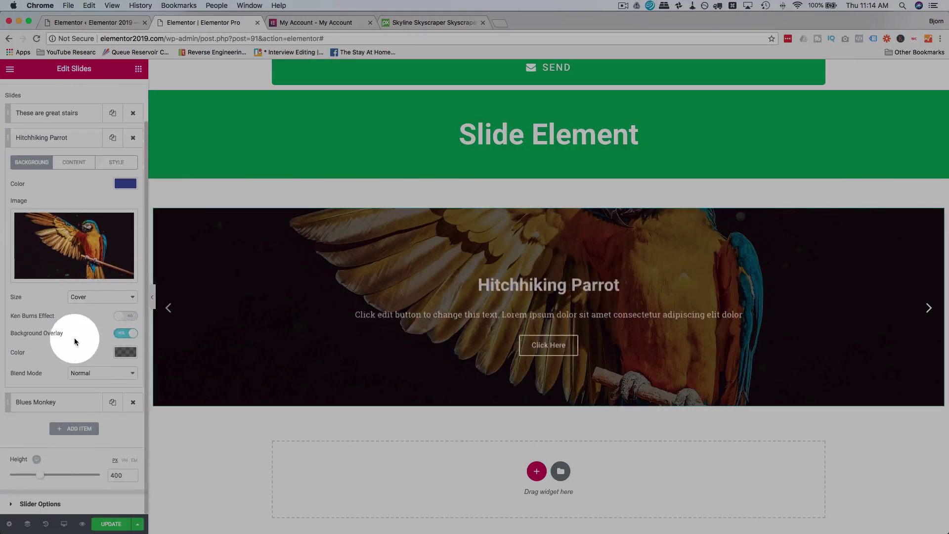
click(86, 298)
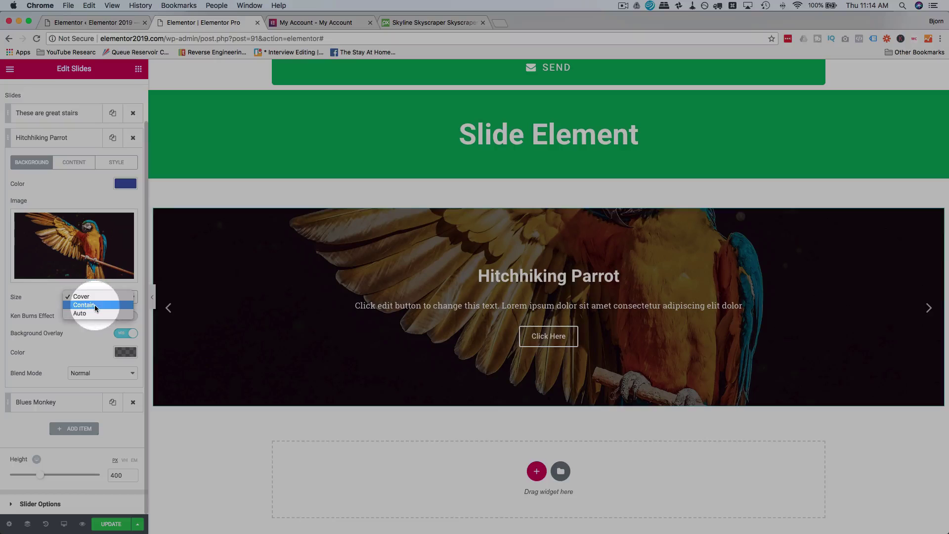
click(95, 304)
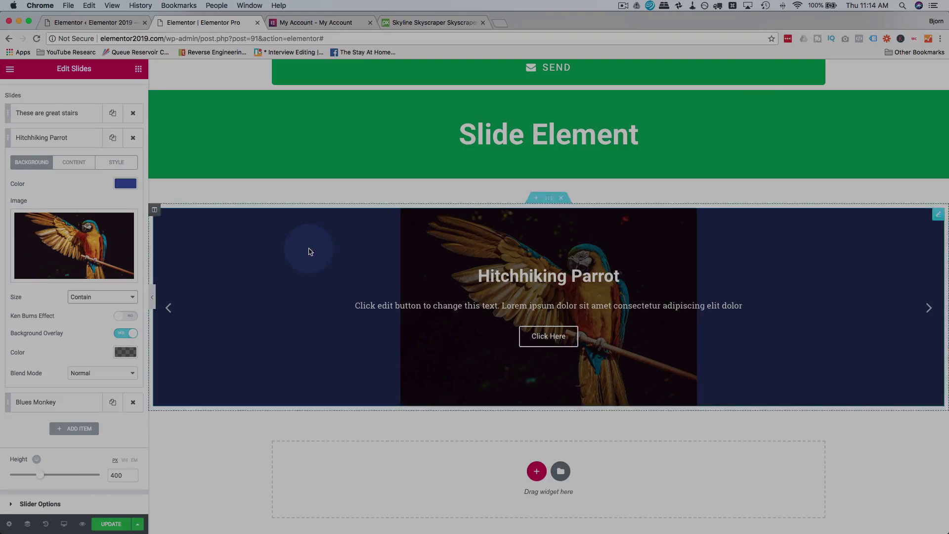
click(125, 183)
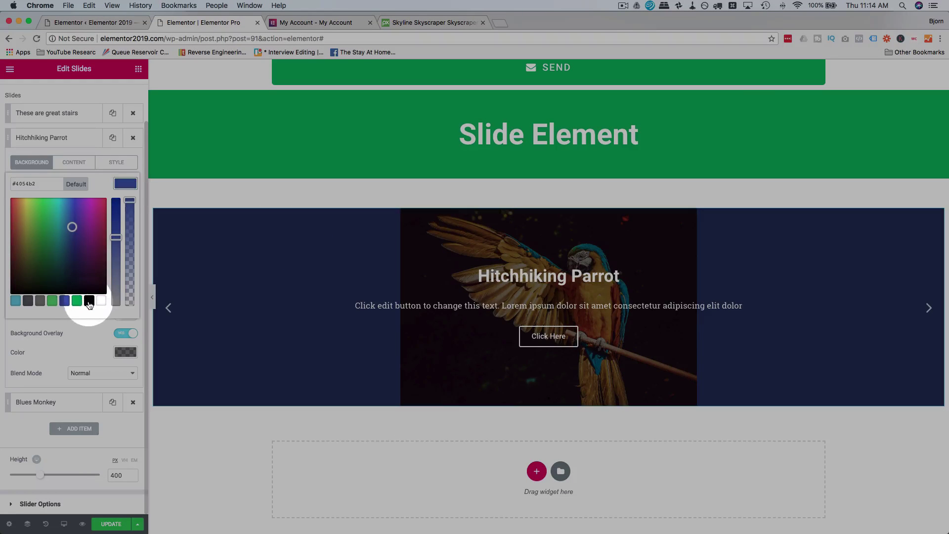
click(89, 301)
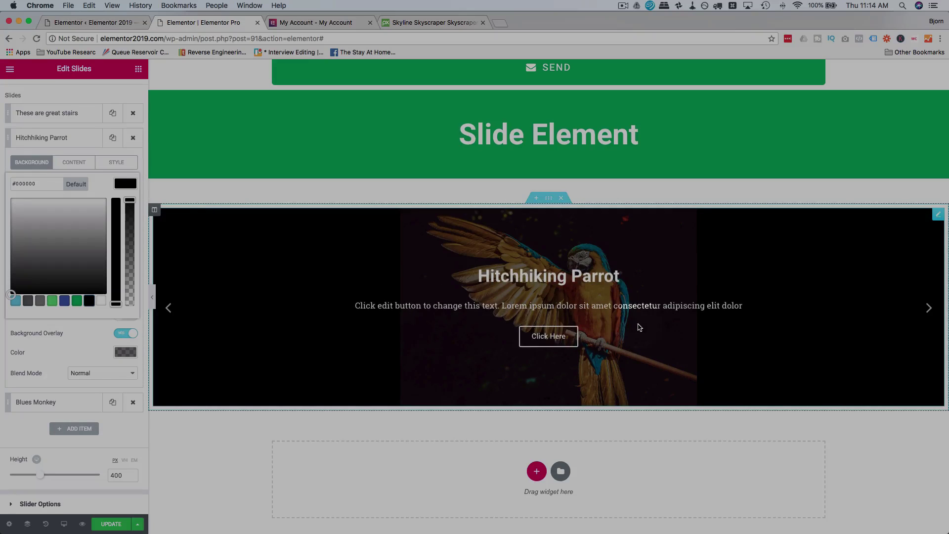
click(126, 335)
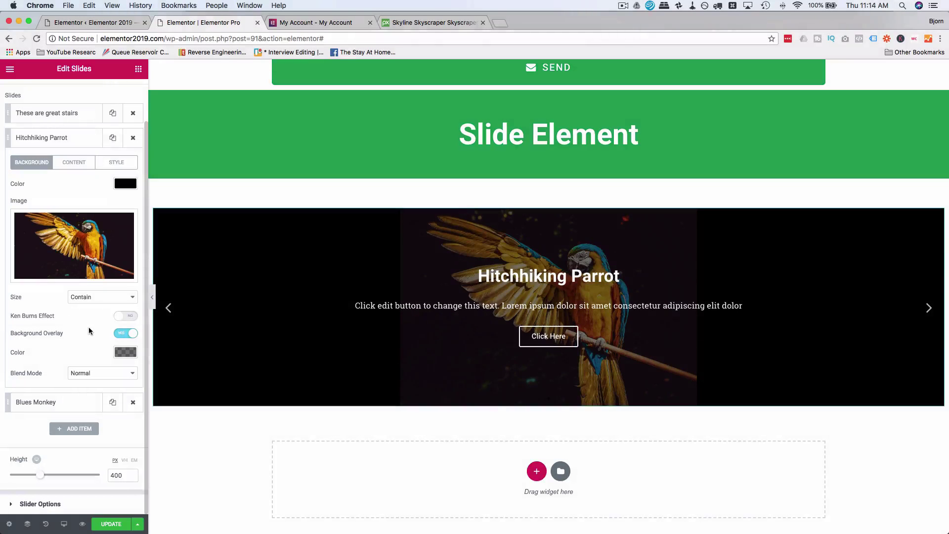
Try Auto image size, then set the parrot background size back to Cover
click(103, 295)
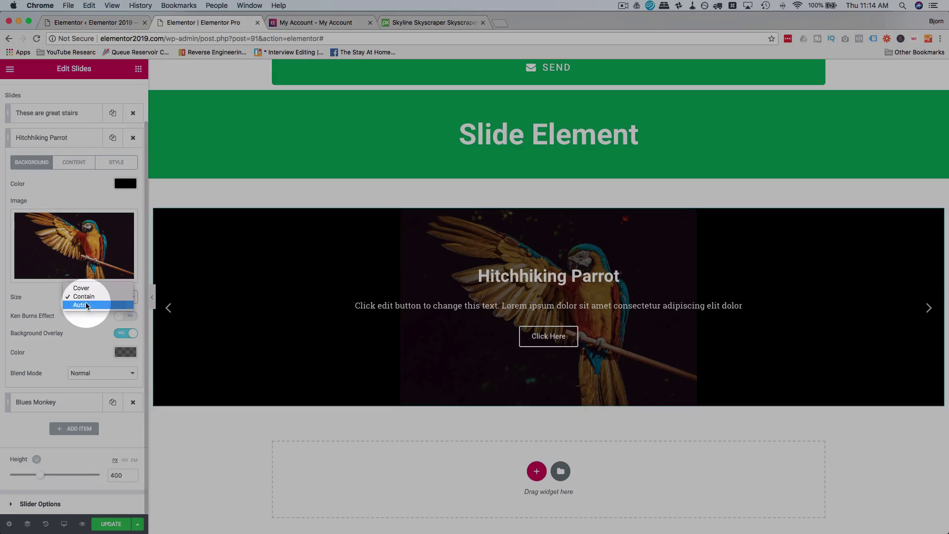
click(85, 302)
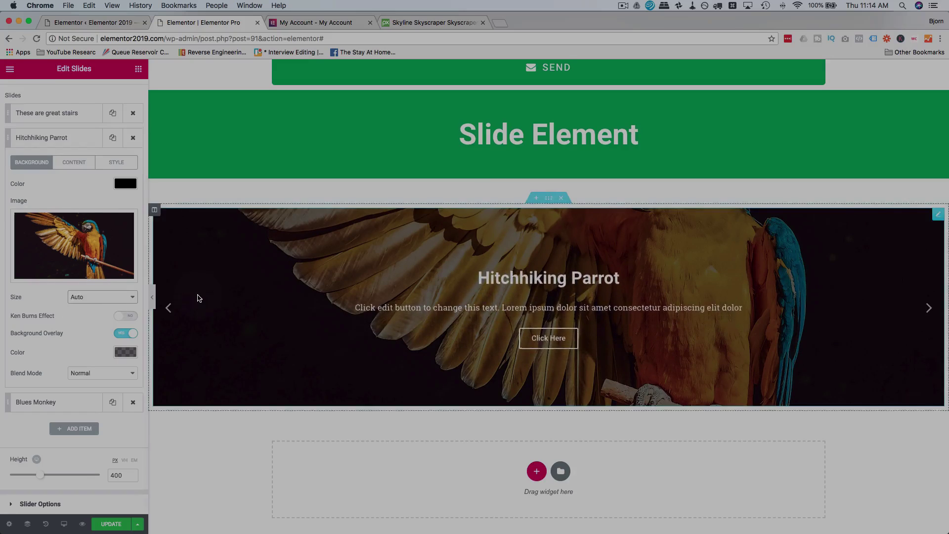
click(118, 301)
click(92, 280)
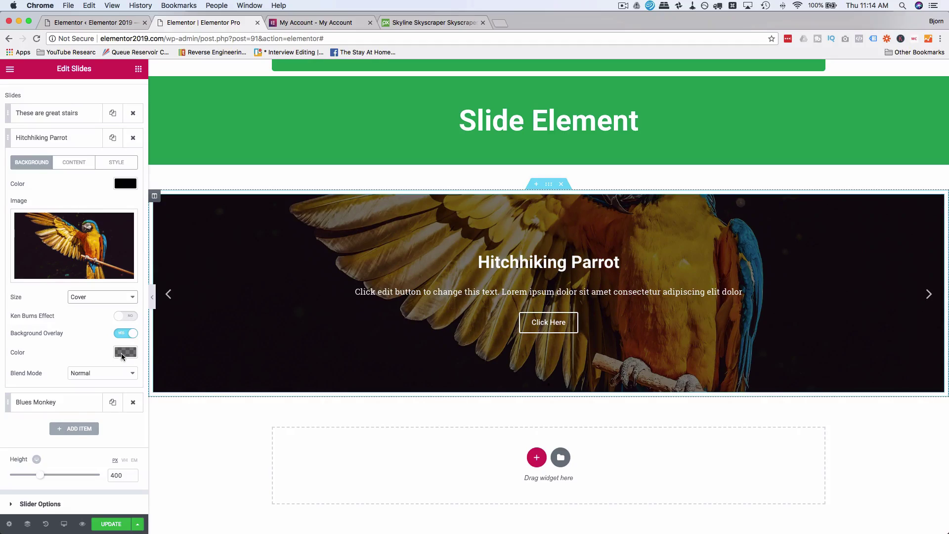
click(125, 332)
Turn on Ken Burns for Hitchhiking Parrot and the stairs slide, with the stairs zooming Out
click(131, 318)
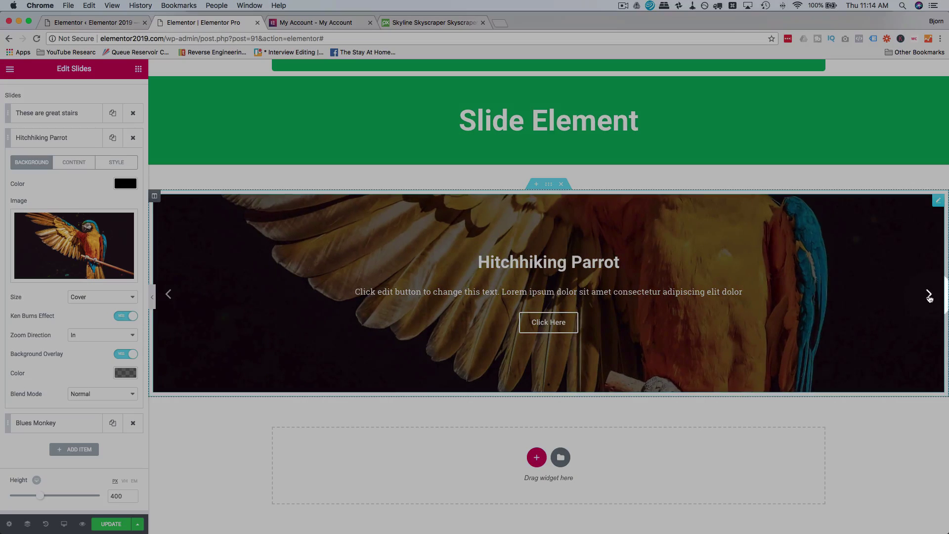
click(929, 294)
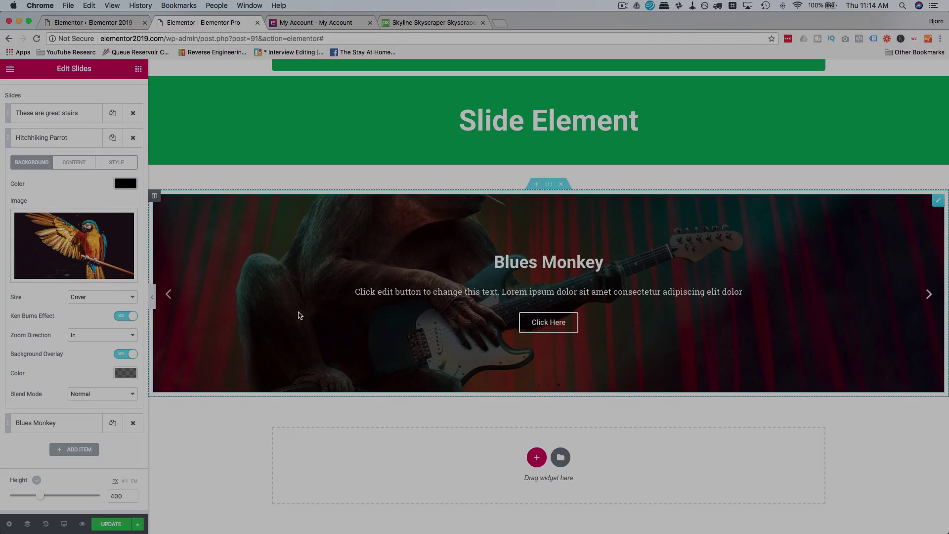
click(168, 294)
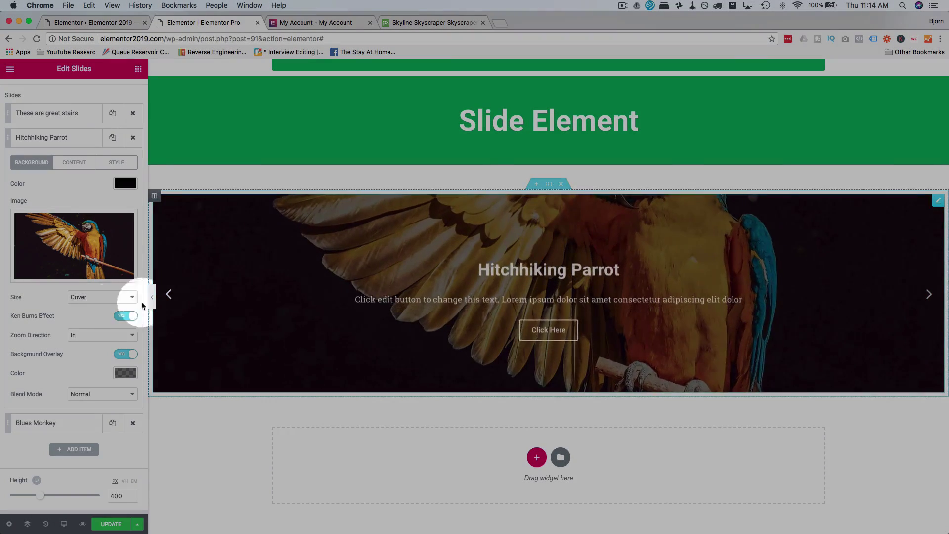
click(79, 115)
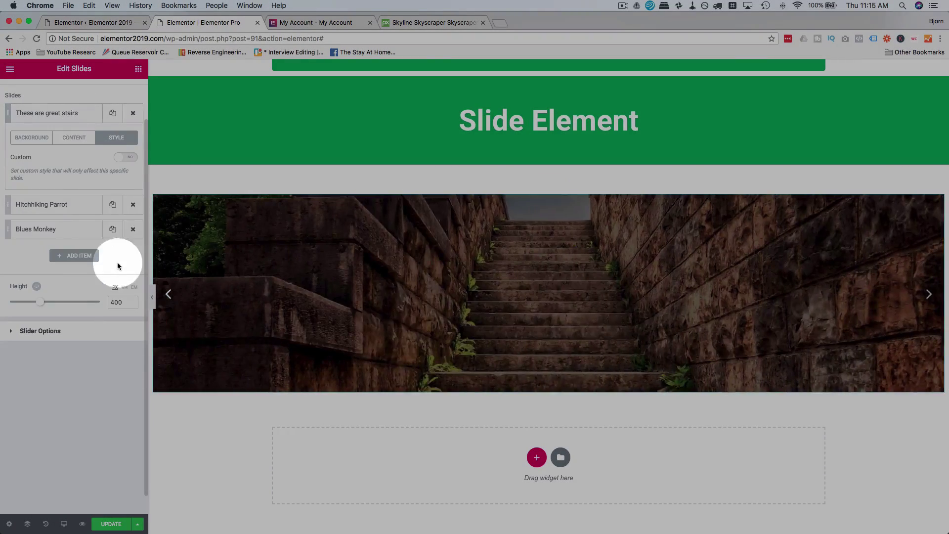
click(35, 141)
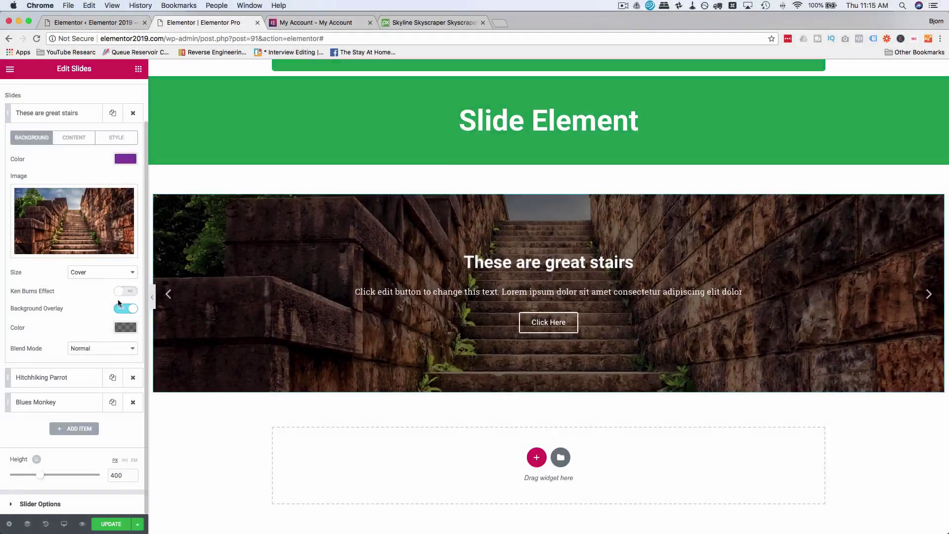
click(126, 291)
click(95, 314)
click(96, 316)
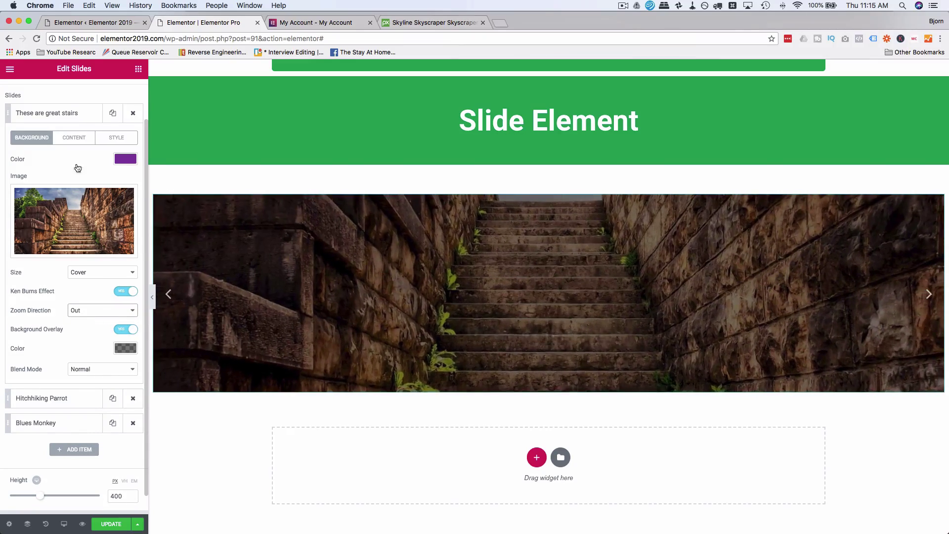
click(73, 114)
Set the Ken Burns zoom direction to Out for Hitchhiking Parrot and Blues Monkey
click(76, 138)
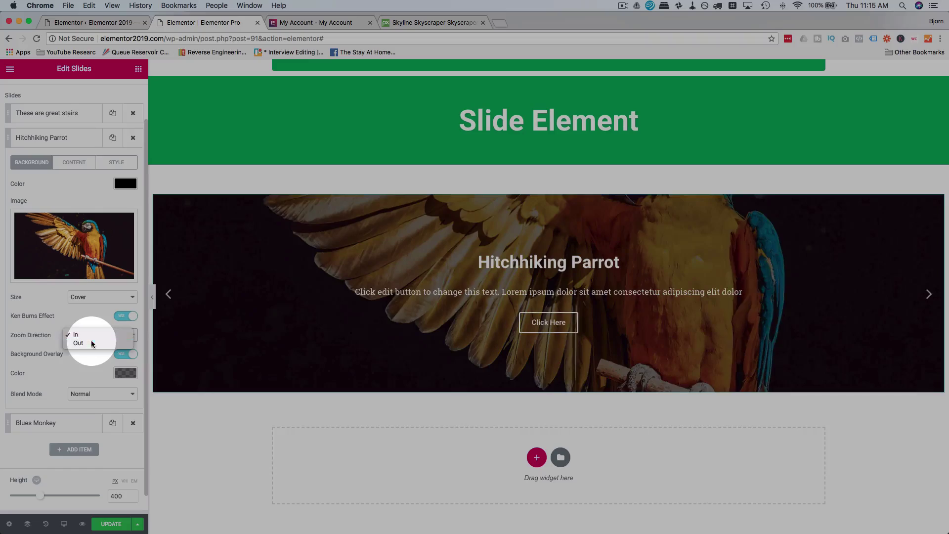
click(91, 342)
click(74, 148)
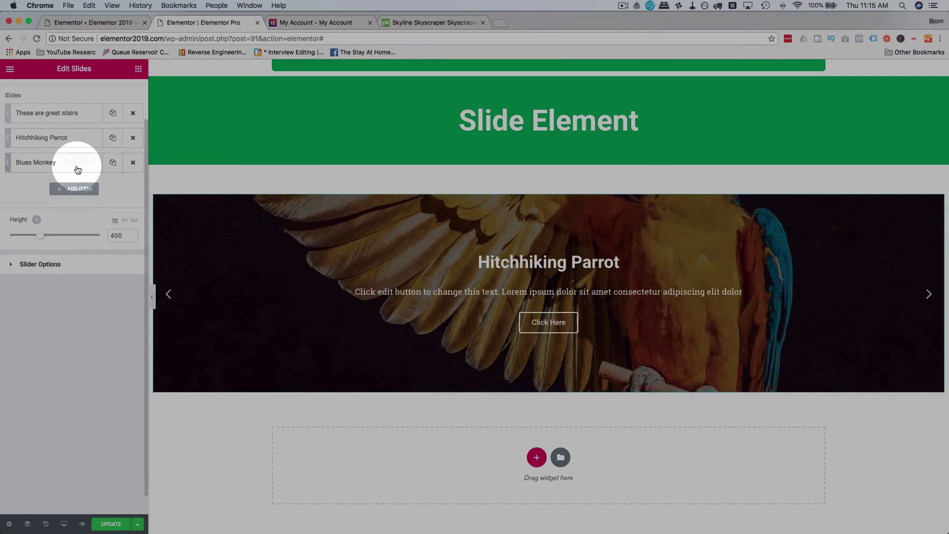
click(76, 165)
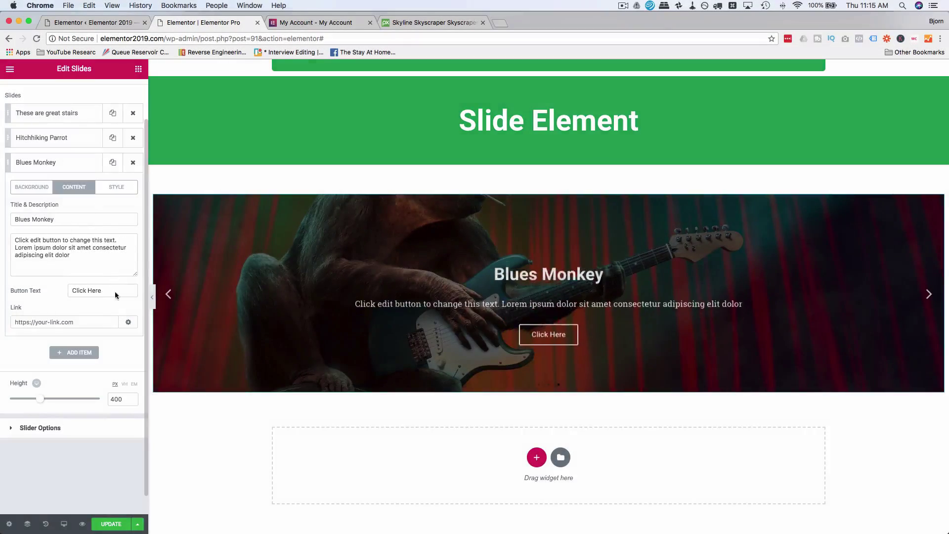
click(31, 186)
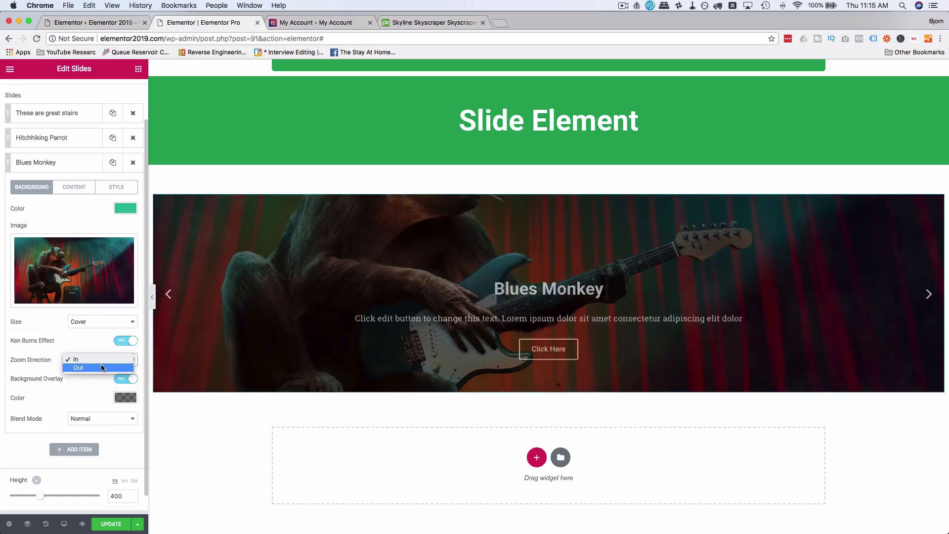
click(56, 160)
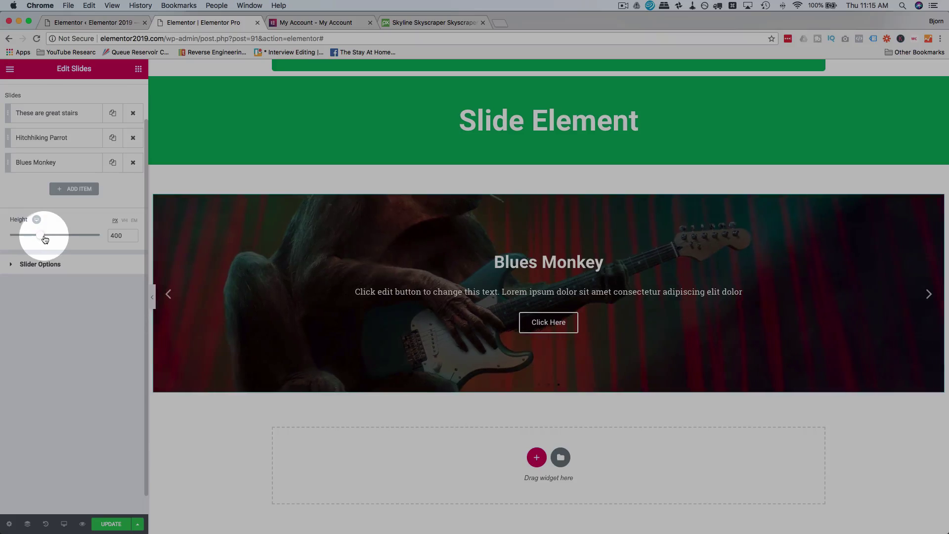
Raise the slider height from 400 px to about 657 px
drag(45, 239, 68, 241)
scroll(237, 272, down, 3)
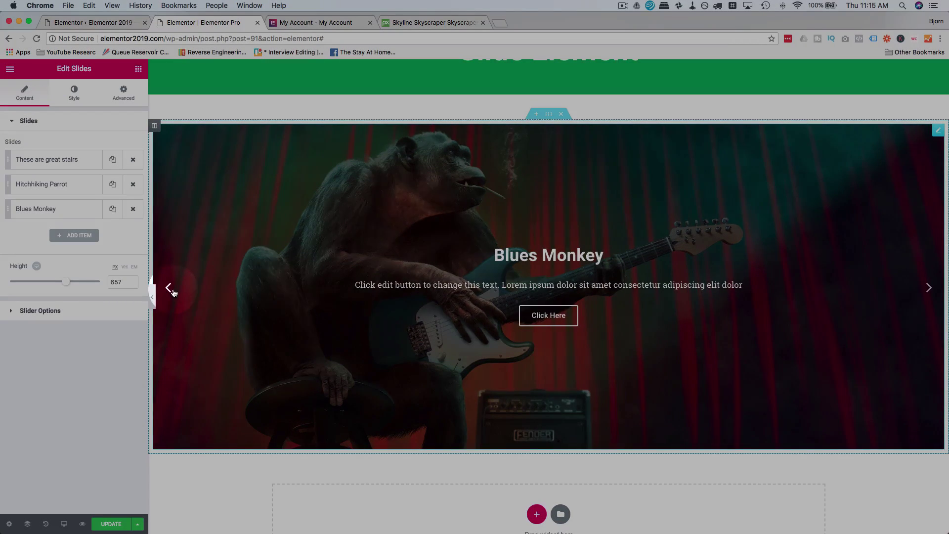
click(169, 288)
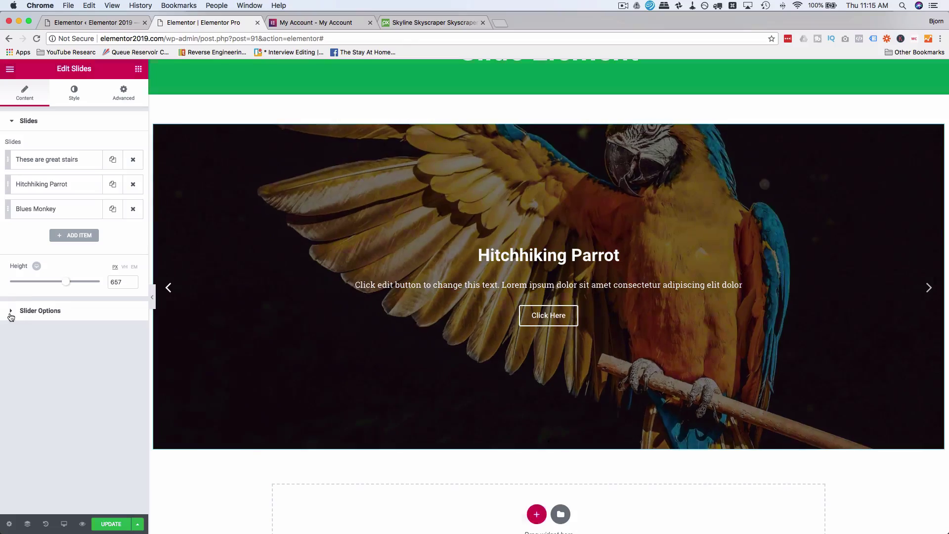
click(12, 313)
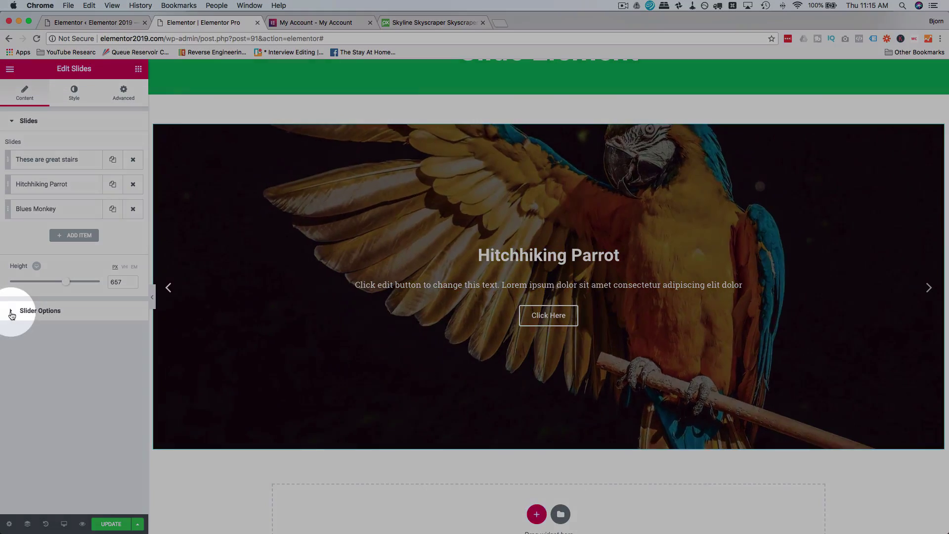
Try Arrows-only and Dots-only slider navigation, then restore Arrows and Dots
click(10, 311)
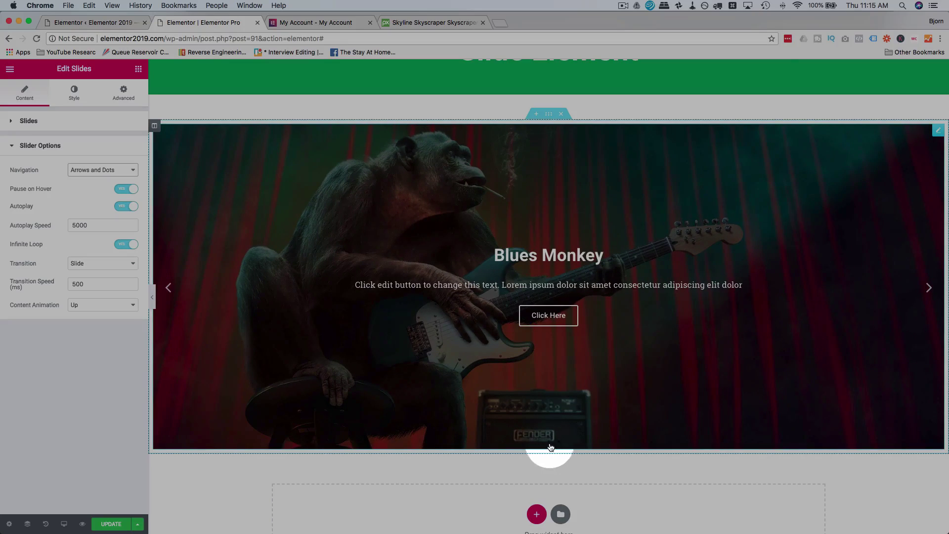
click(929, 288)
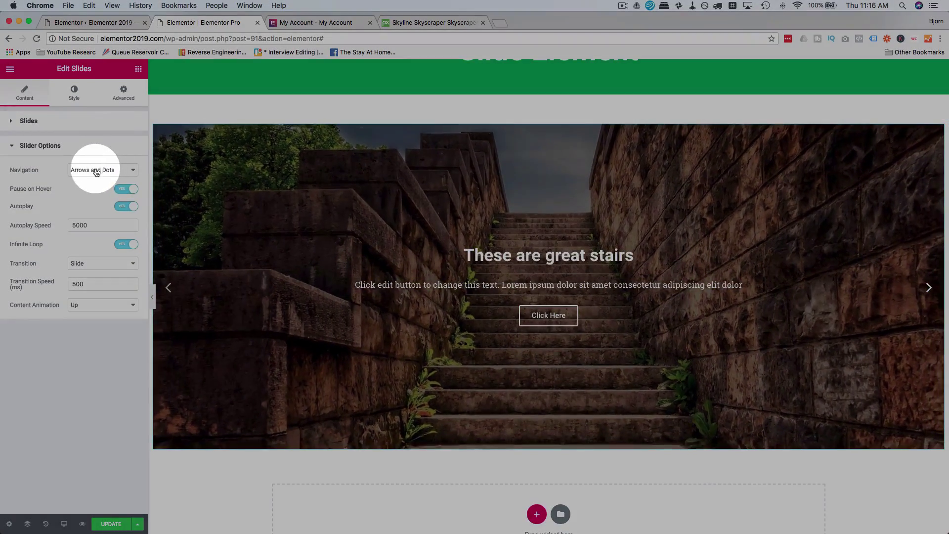
click(96, 171)
click(93, 177)
click(101, 172)
click(101, 177)
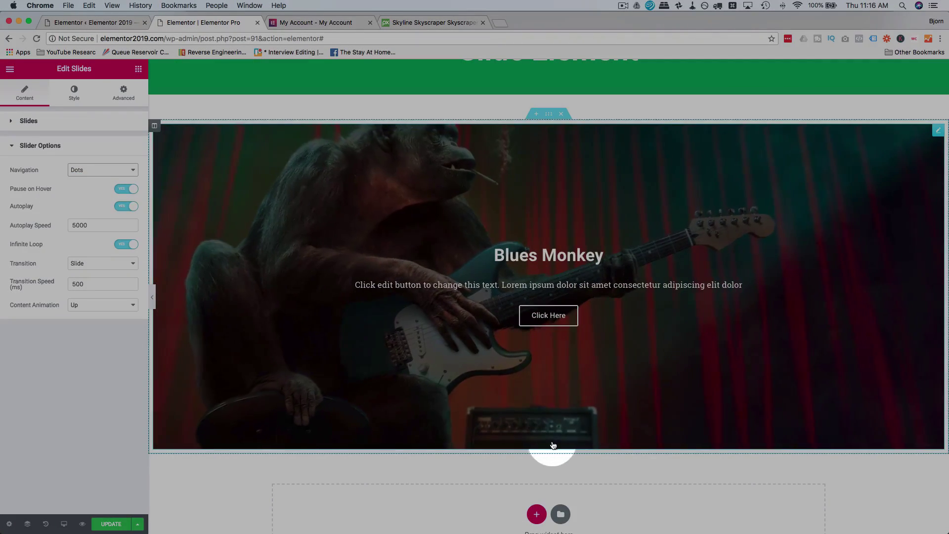
click(114, 173)
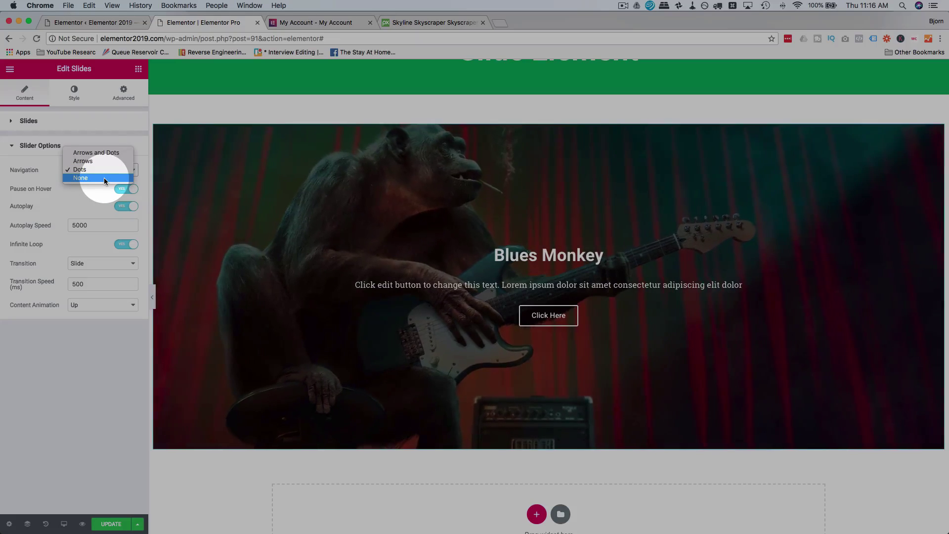
click(97, 153)
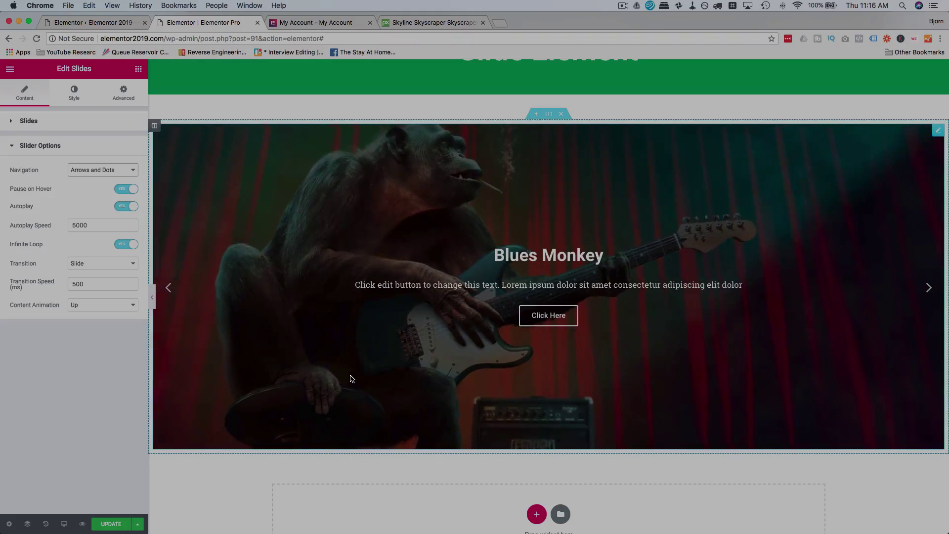
Turn Pause on Hover off and leave Autoplay Speed at 5000 ms
click(133, 190)
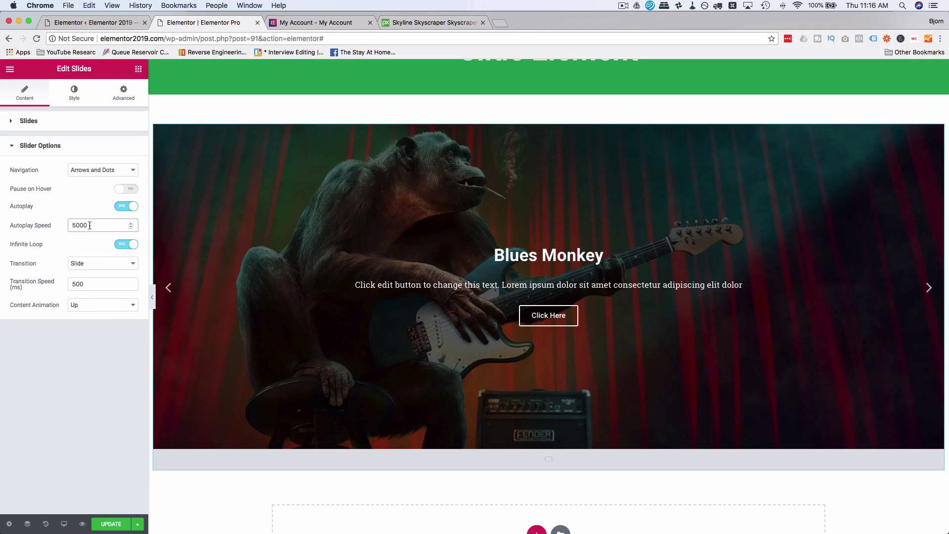
drag(98, 224, 65, 226)
click(75, 226)
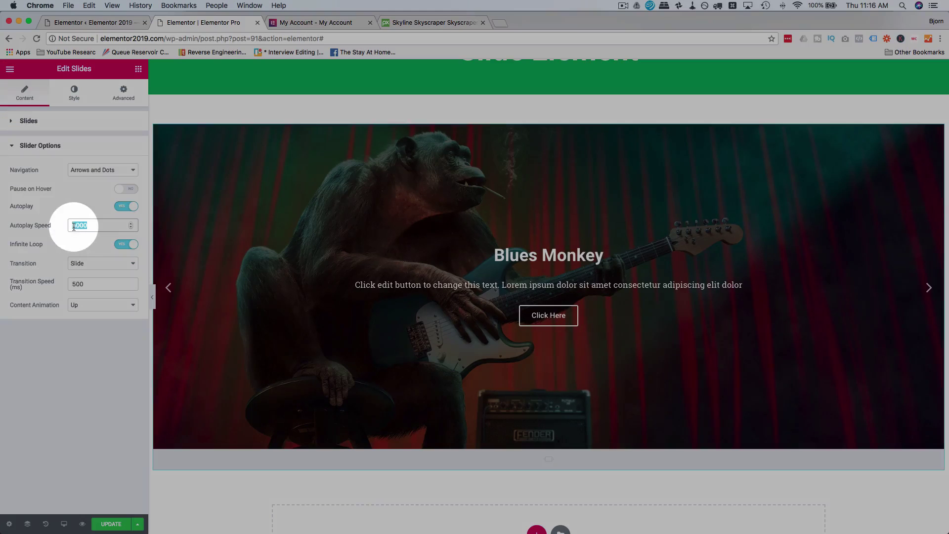
drag(103, 226, 74, 227)
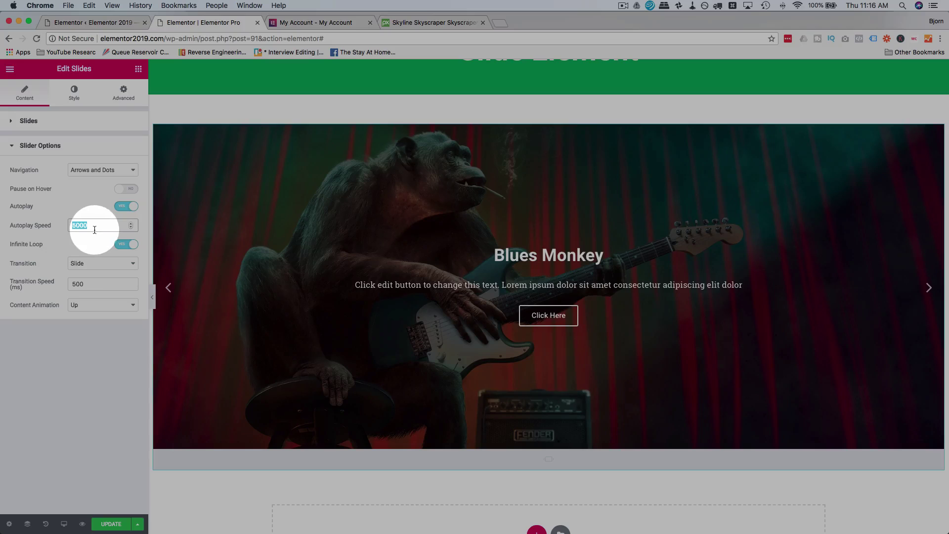
click(73, 250)
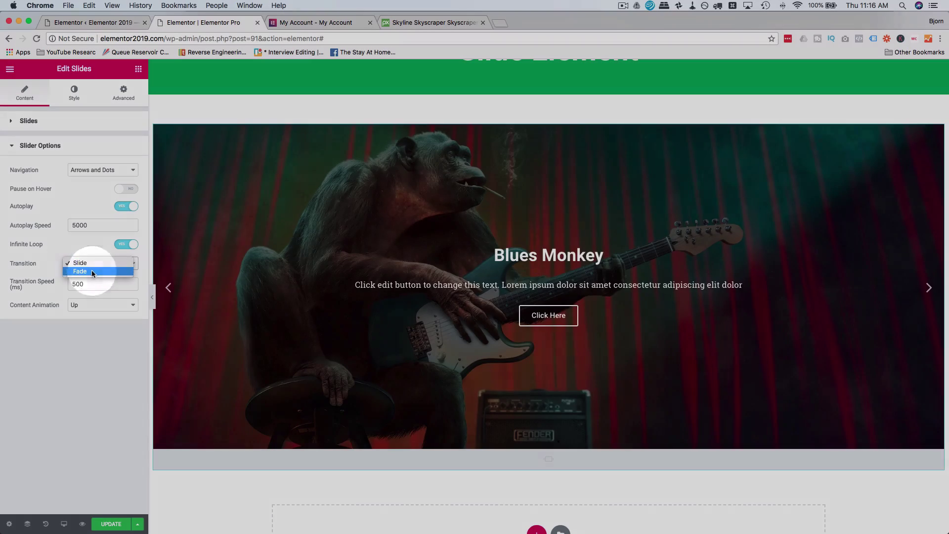
Switch the slide transition to Fade and preview it across several slides
click(91, 271)
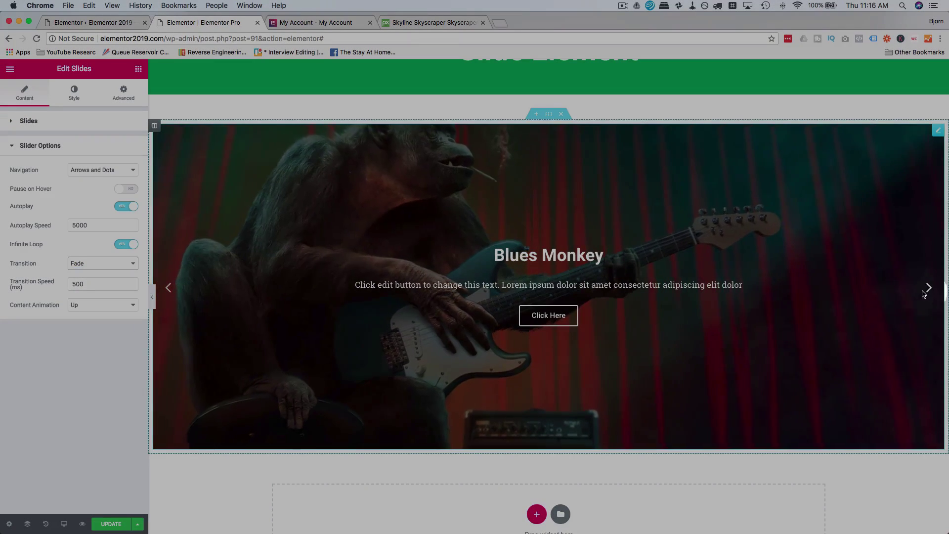
click(928, 288)
click(928, 288)
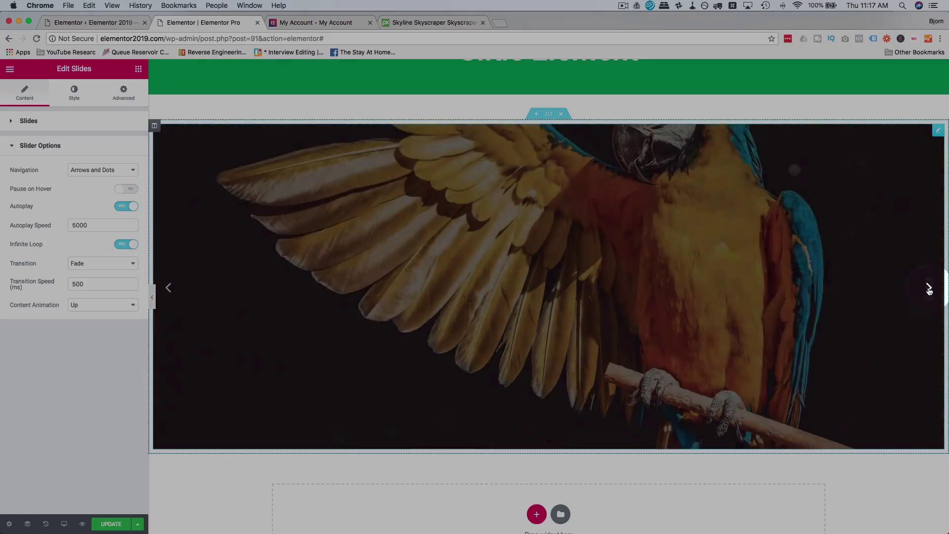
click(928, 289)
click(928, 289)
click(928, 289)
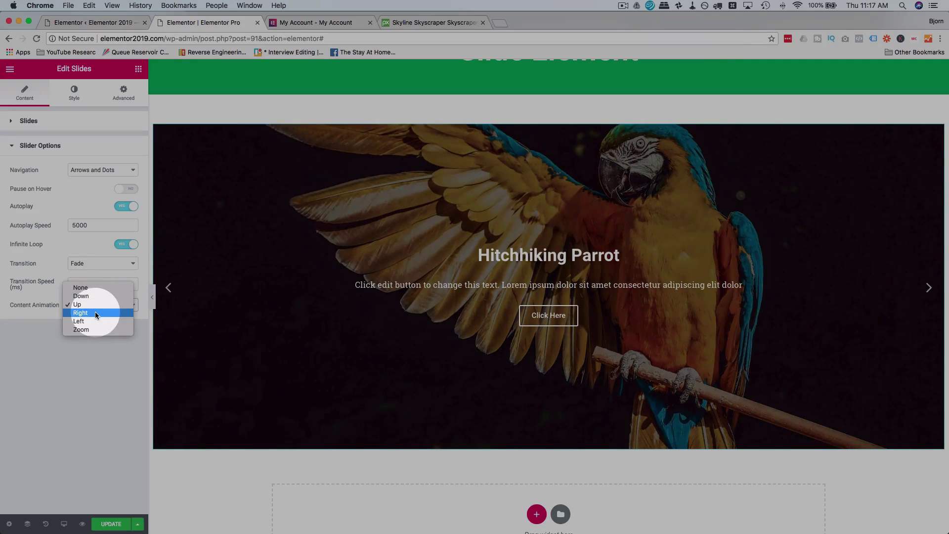
Set the content animation to Zoom and cycle through the slides to preview it
click(598, 341)
key(z)
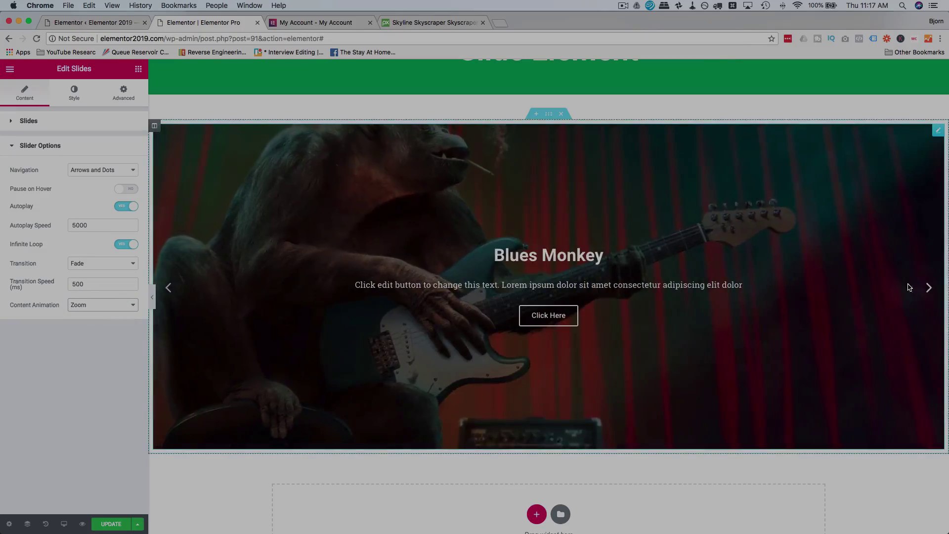
click(929, 288)
click(928, 288)
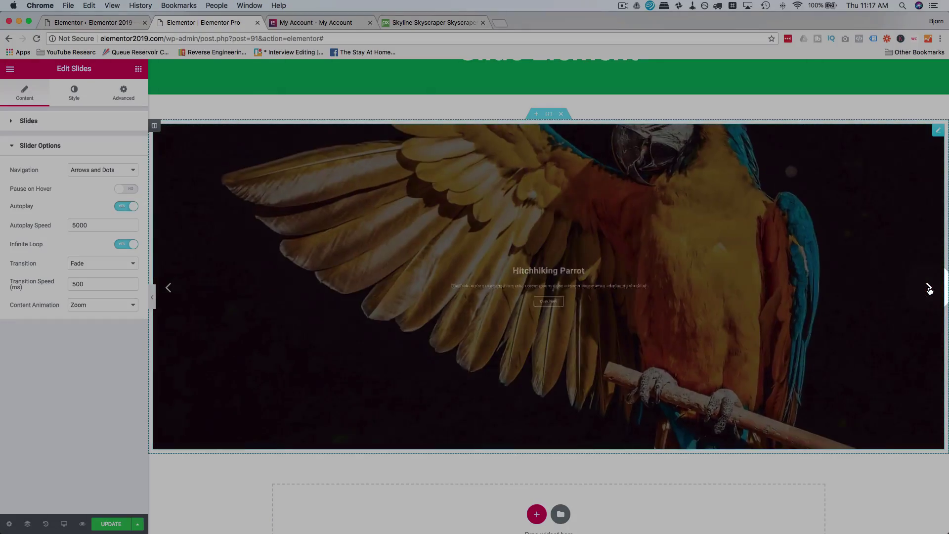
click(928, 288)
click(929, 288)
click(928, 288)
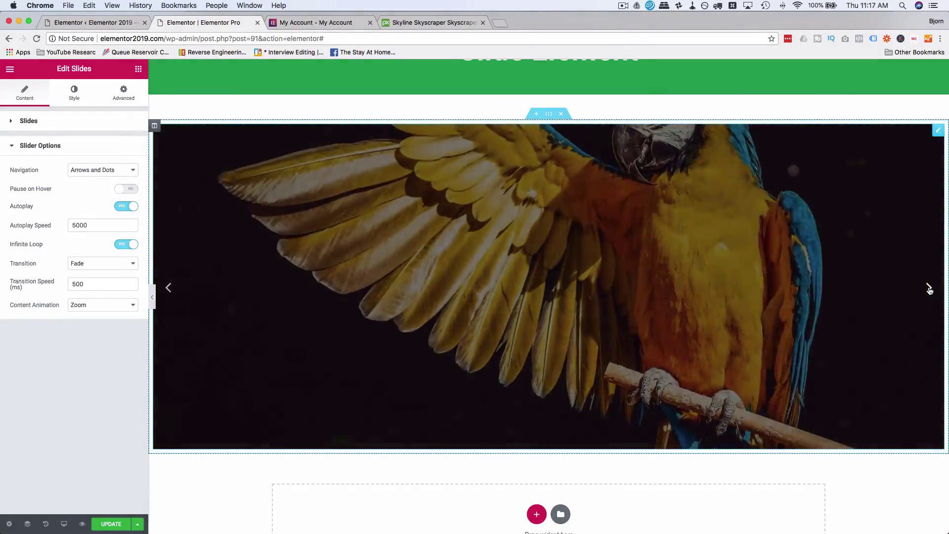
click(929, 287)
click(929, 288)
click(928, 288)
Change the content animation to Up after previewing more slides
click(127, 304)
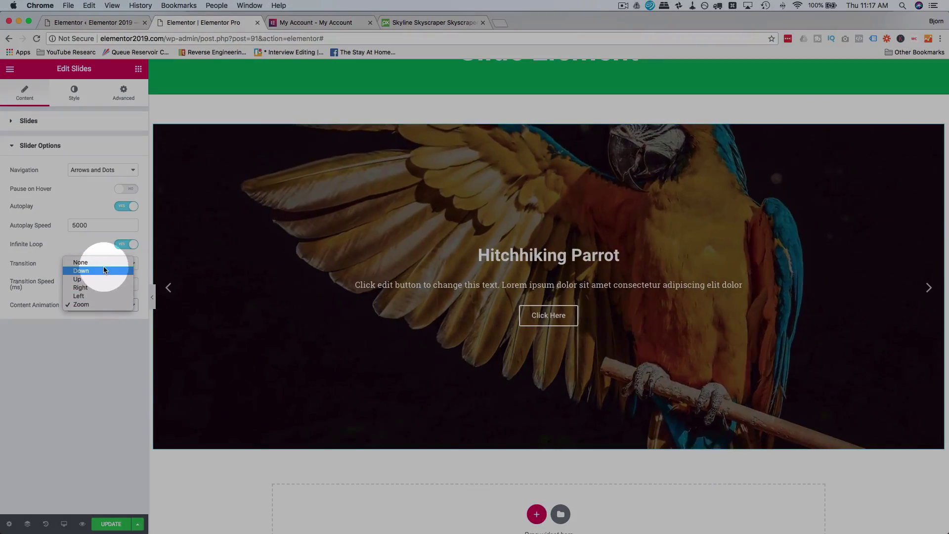
click(929, 288)
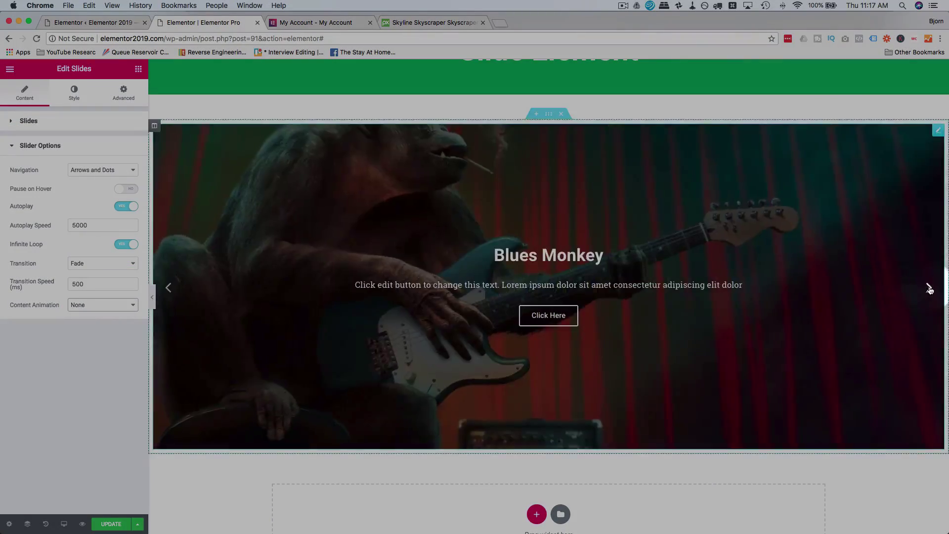
click(928, 288)
click(928, 287)
click(929, 288)
click(928, 287)
click(148, 320)
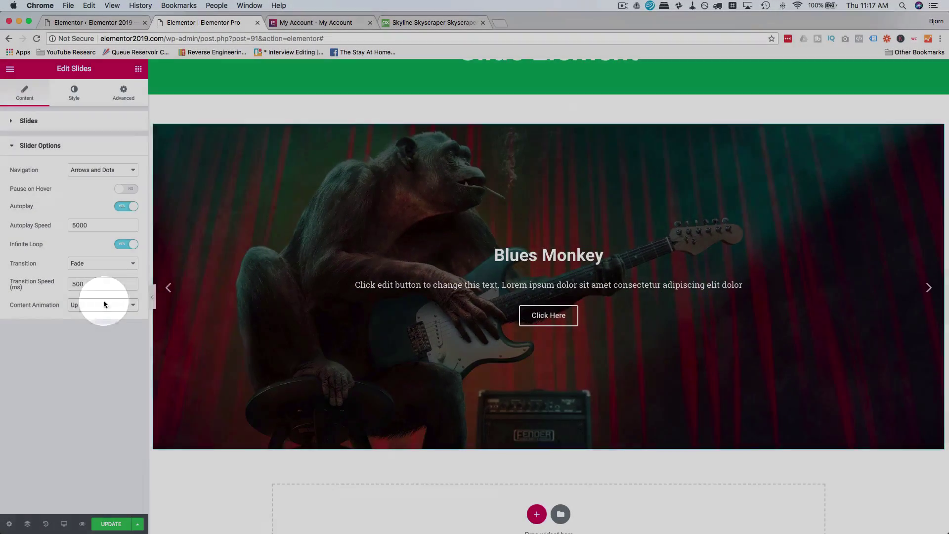
Turn the content animation off (None) and preview the slides
click(106, 305)
click(92, 289)
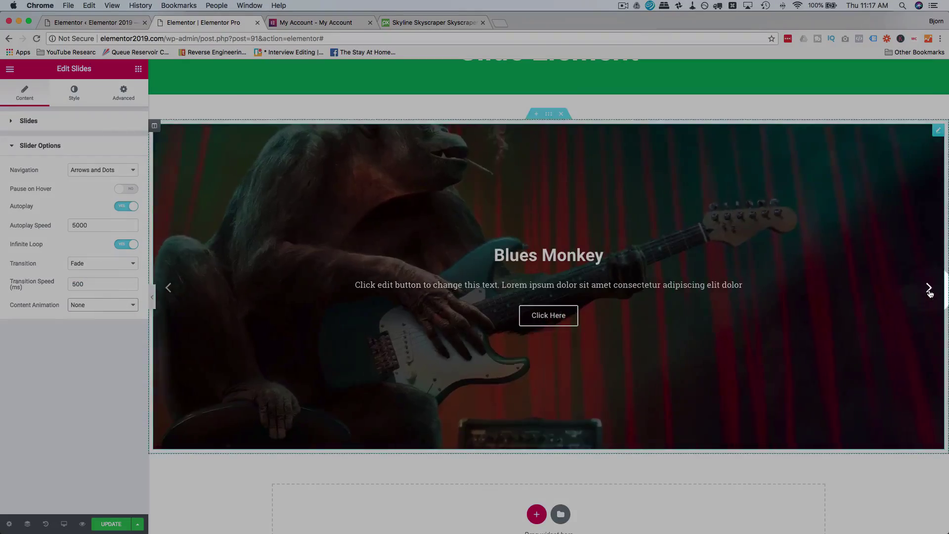
click(928, 288)
click(929, 291)
click(929, 291)
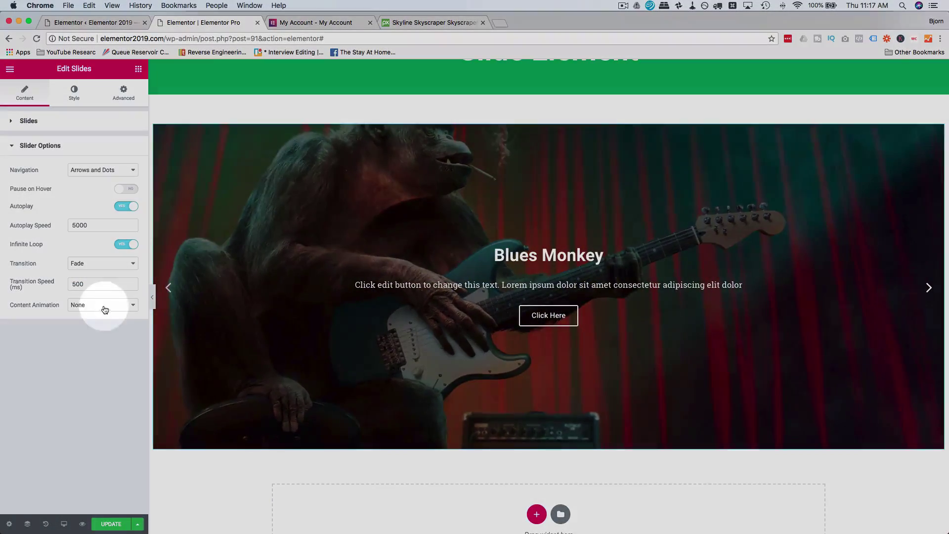
Preview Zoom again, try the Right animation, then settle on Zoom
click(103, 304)
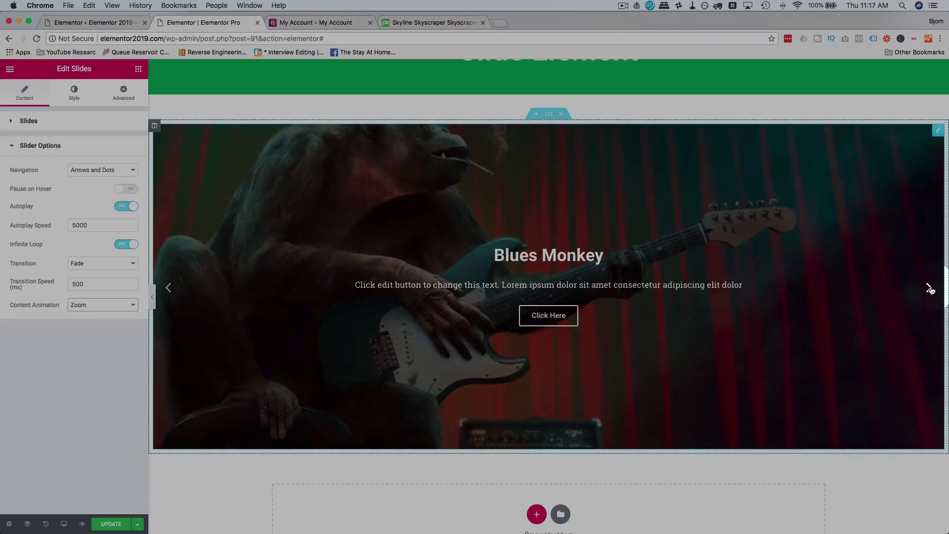
click(929, 290)
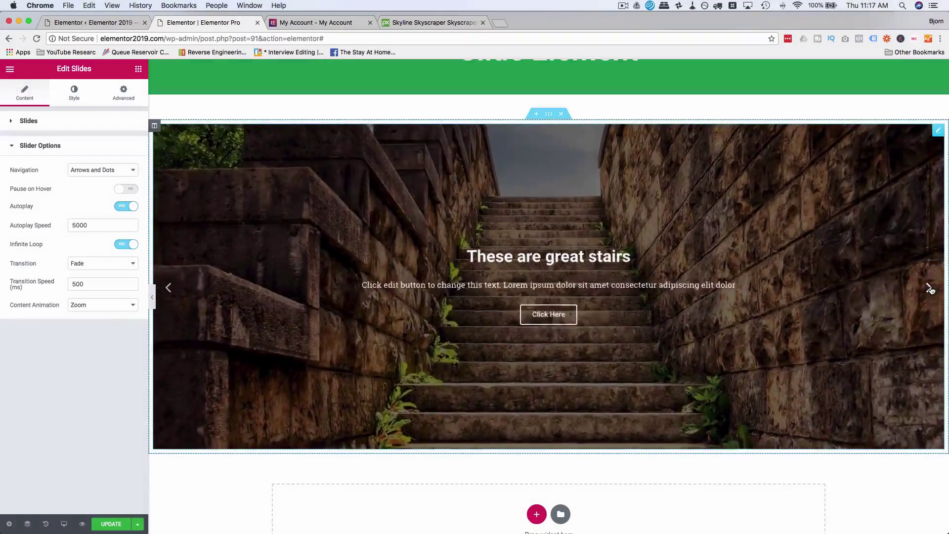
click(929, 290)
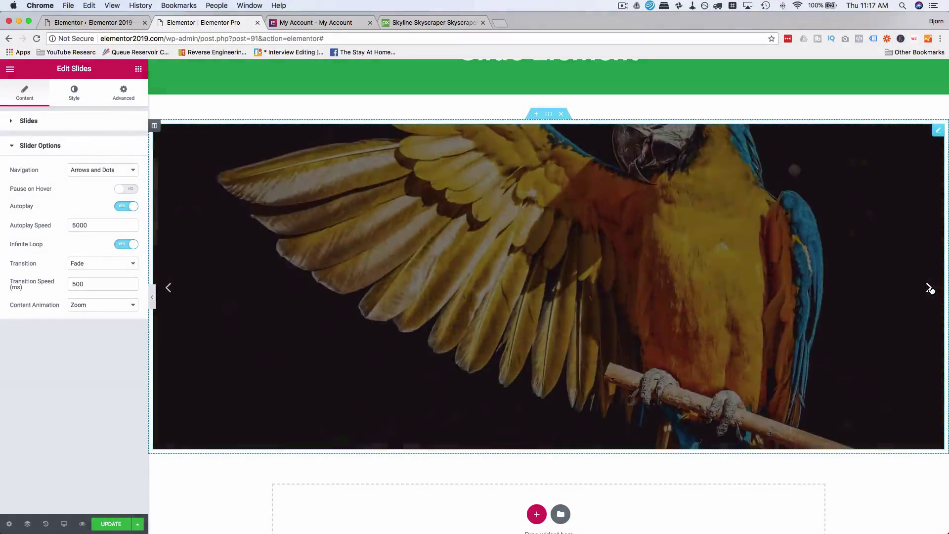
click(929, 289)
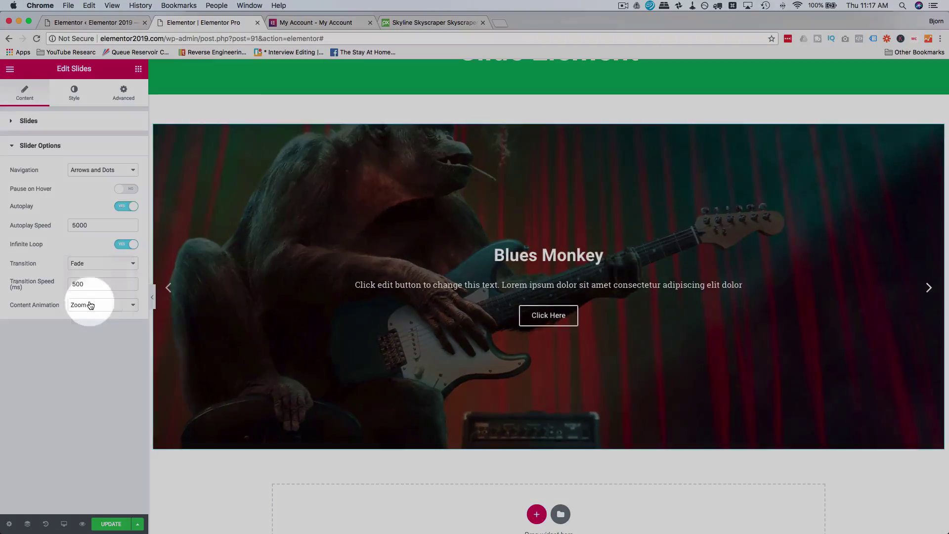
click(84, 305)
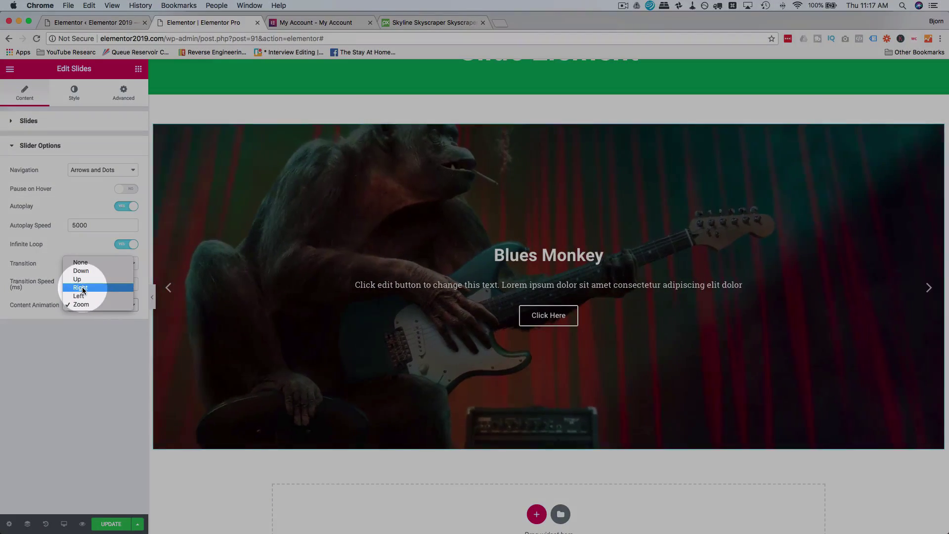
click(81, 287)
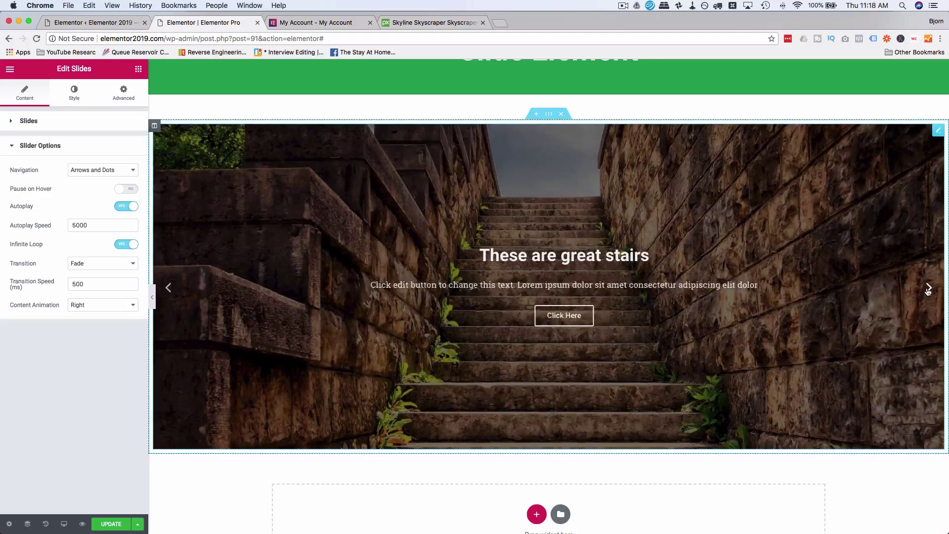
click(94, 306)
click(86, 318)
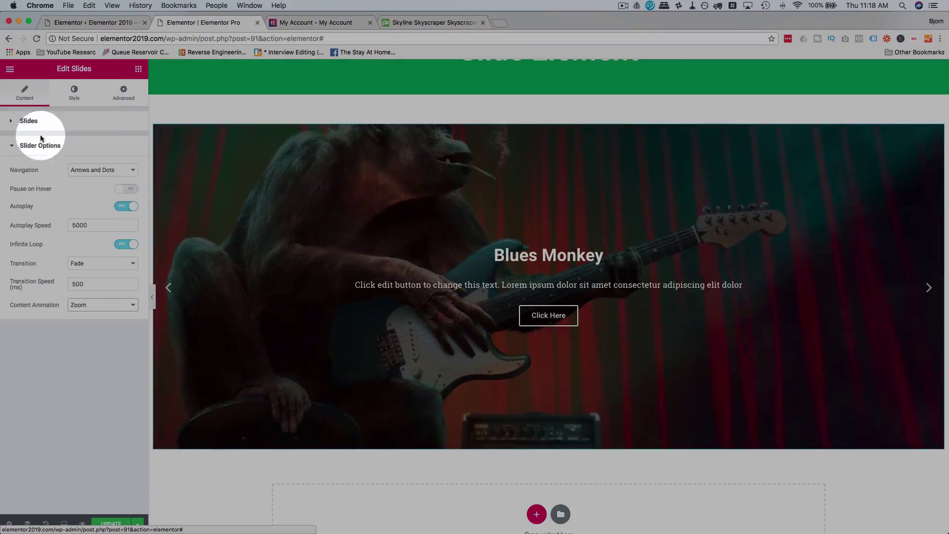
Try narrower Slides Content Width values in Style, then set Title Spacing to 36
click(74, 93)
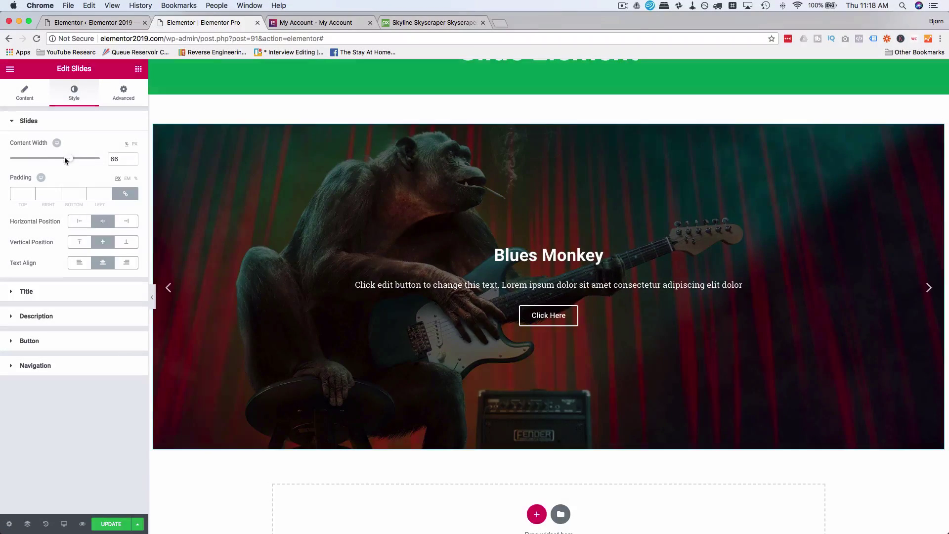
click(72, 160)
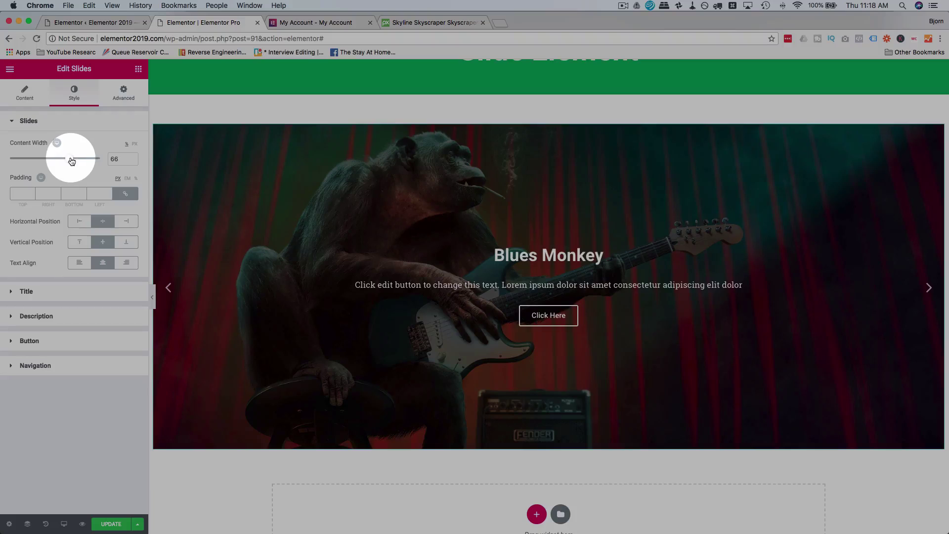
mouse_move(70, 161)
mouse_down()
mouse_move(22, 162)
mouse_move(63, 161)
mouse_up()
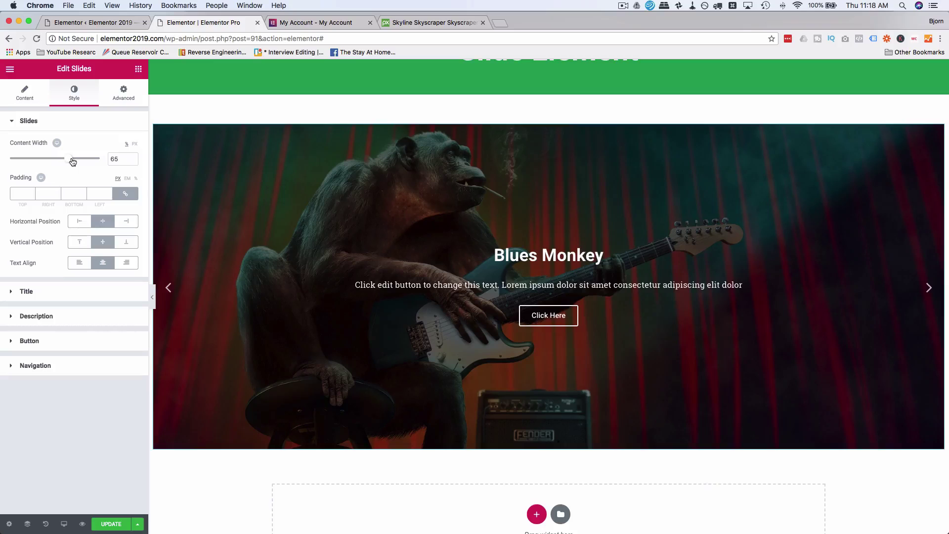
click(57, 144)
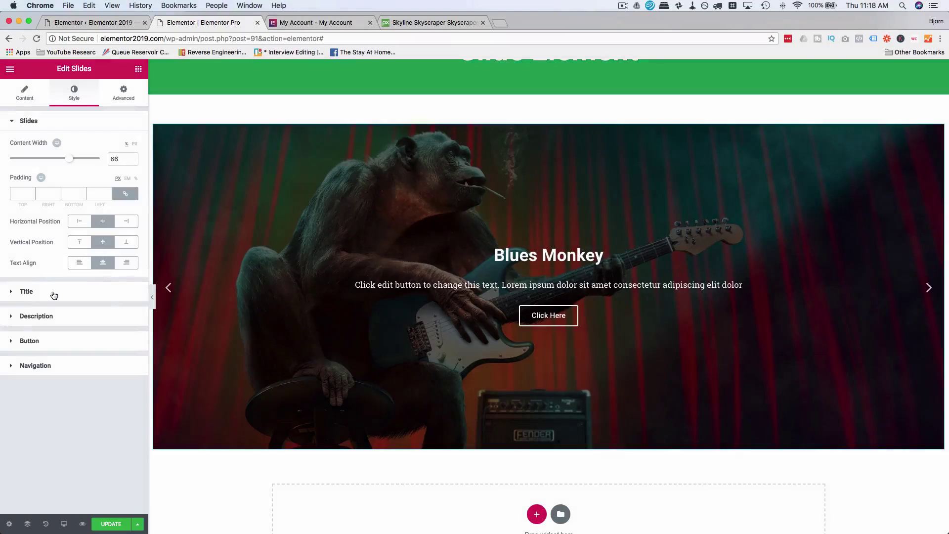
click(53, 293)
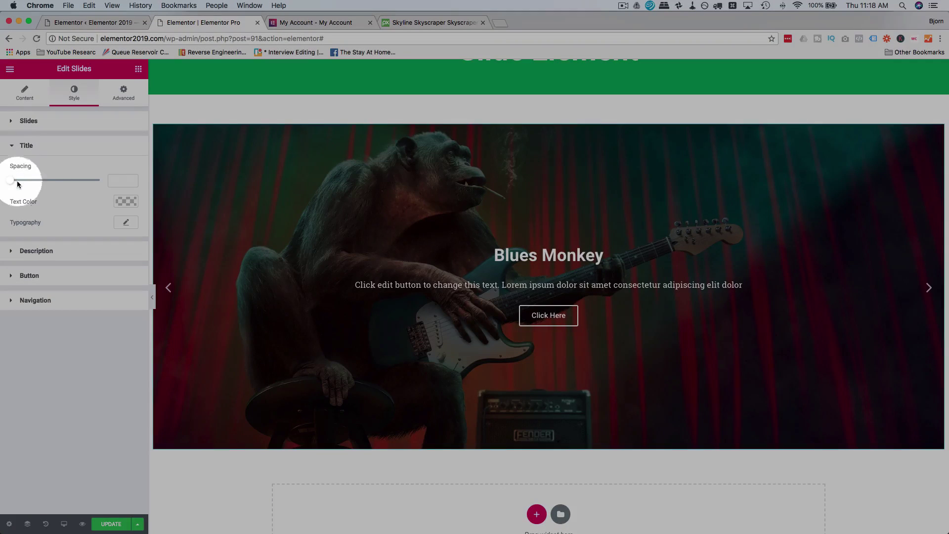
drag(13, 184, 52, 208)
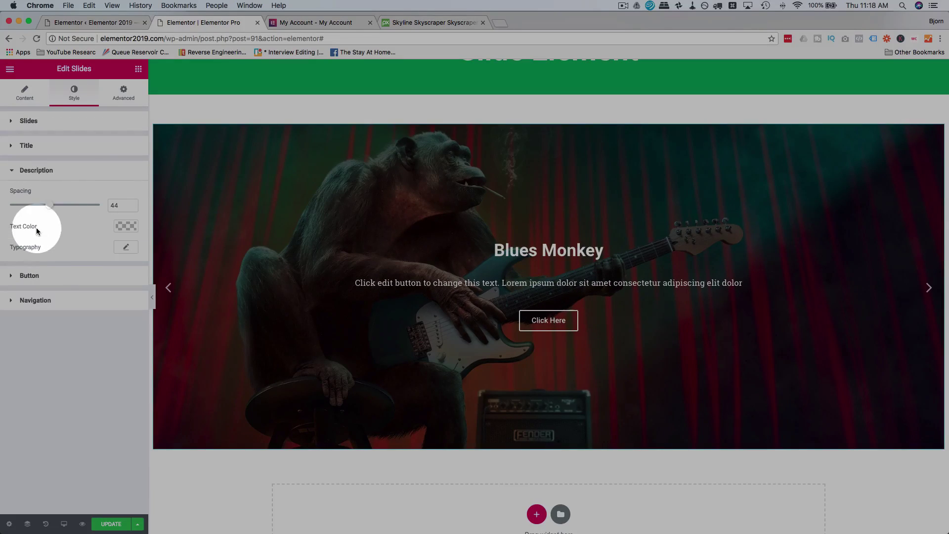
Set the slide button size to Extra Large
click(47, 275)
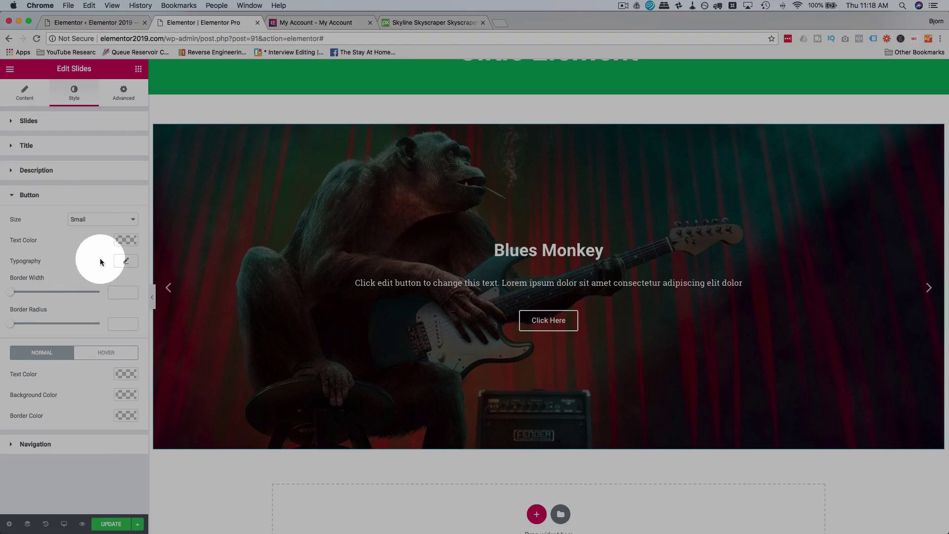
click(114, 244)
click(60, 282)
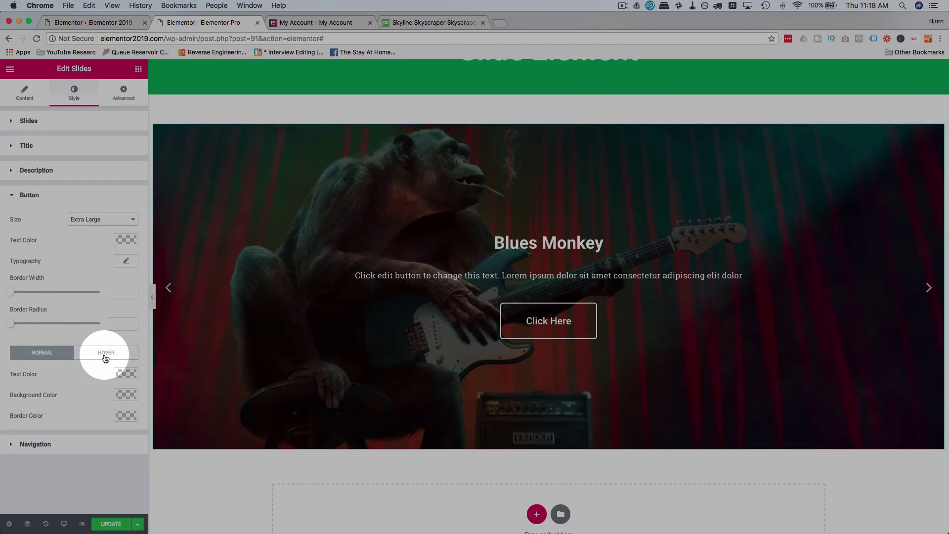
On the button's Hover tab, set the hover background colour to white
click(105, 351)
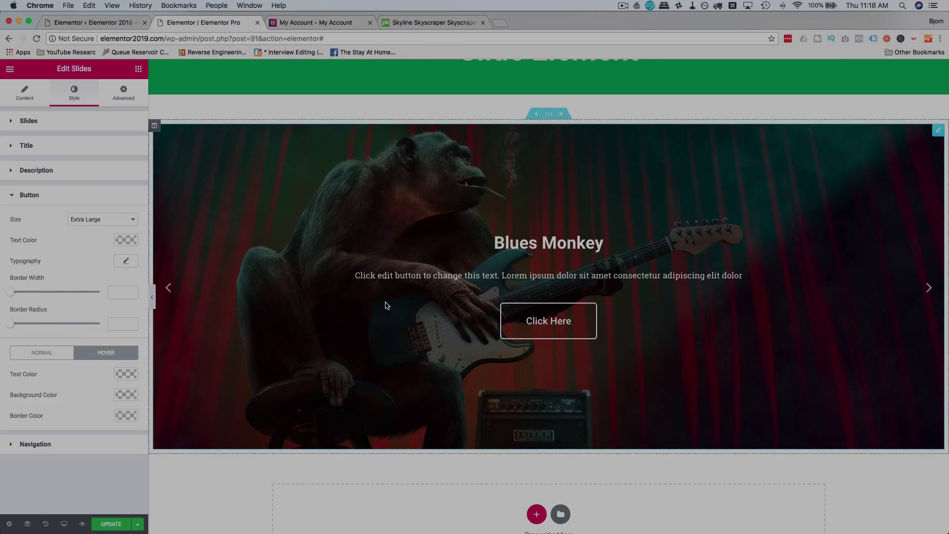
click(127, 373)
click(99, 349)
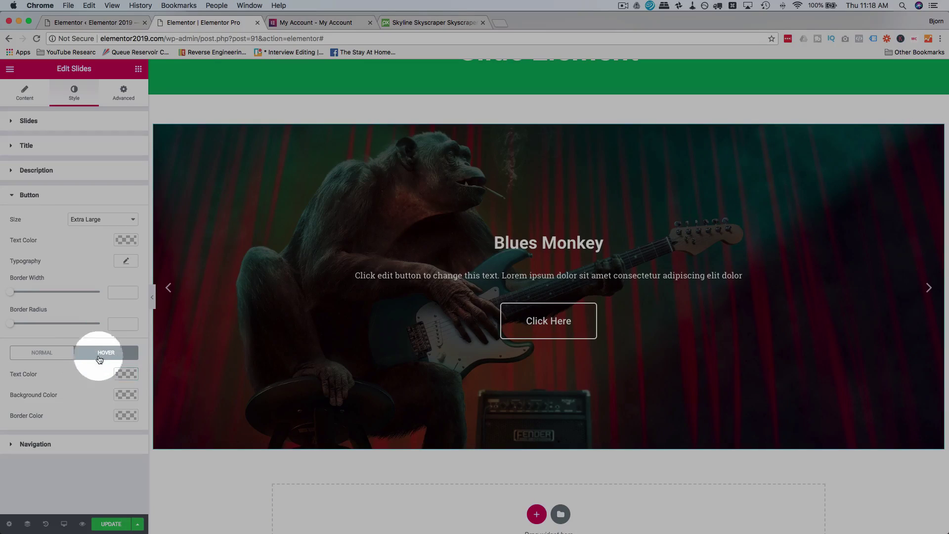
click(120, 398)
drag(78, 435, 11, 409)
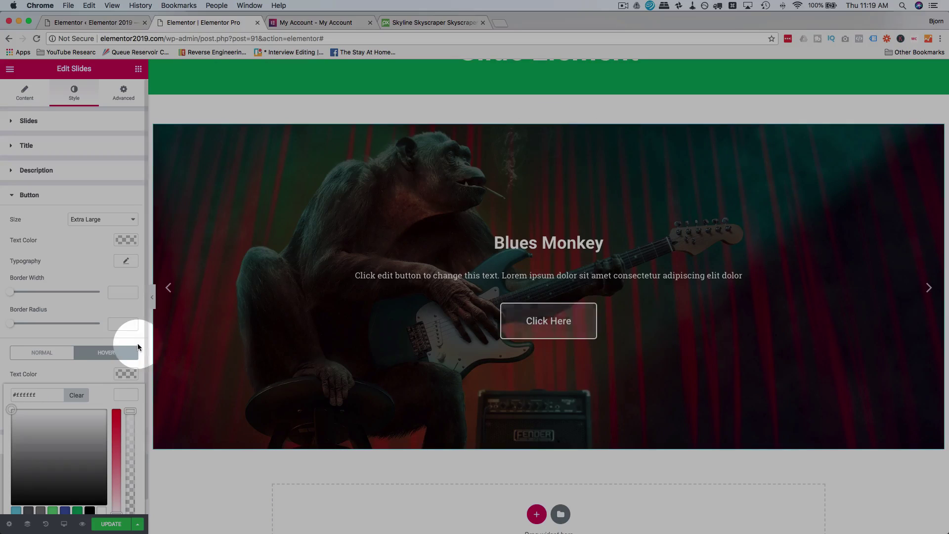
click(125, 374)
click(125, 378)
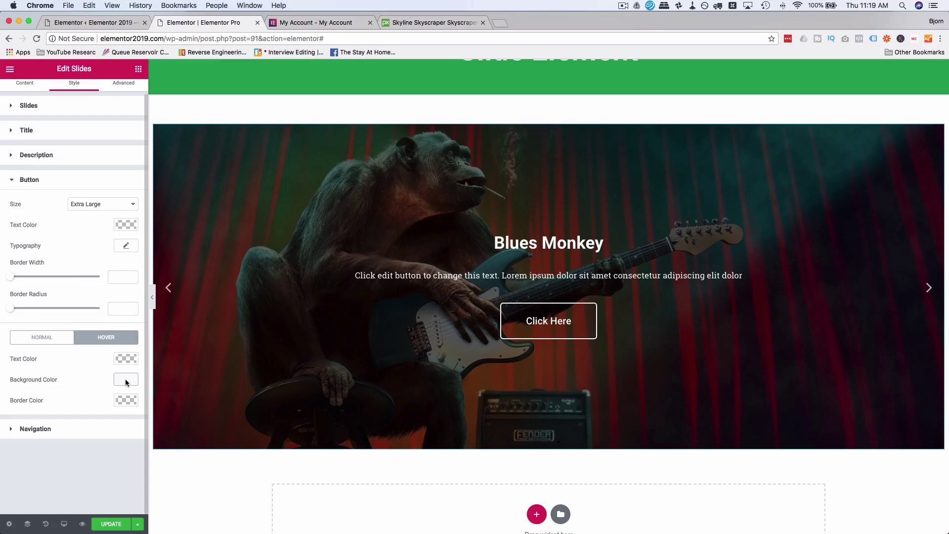
Make the hover text and border dark grey and preview the hover styling
click(124, 364)
drag(92, 408, 3, 441)
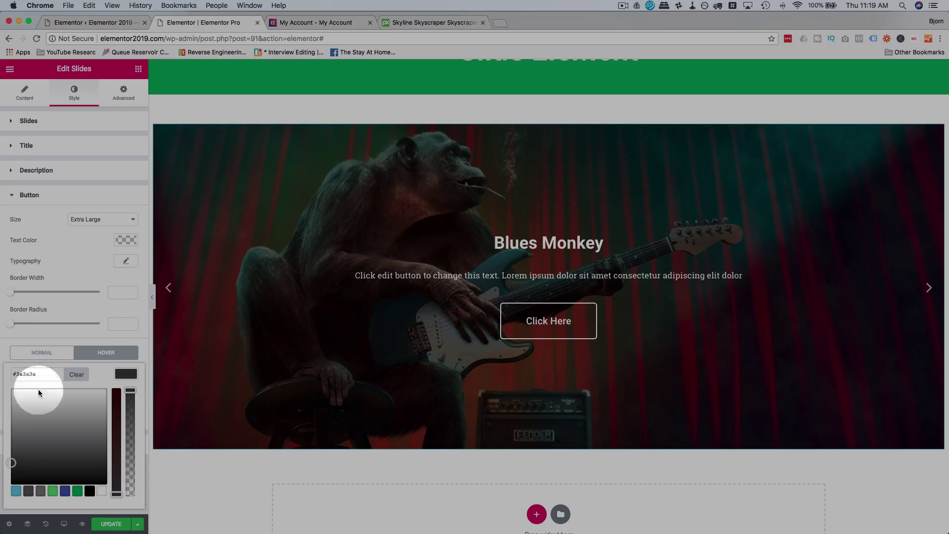
click(86, 344)
click(129, 415)
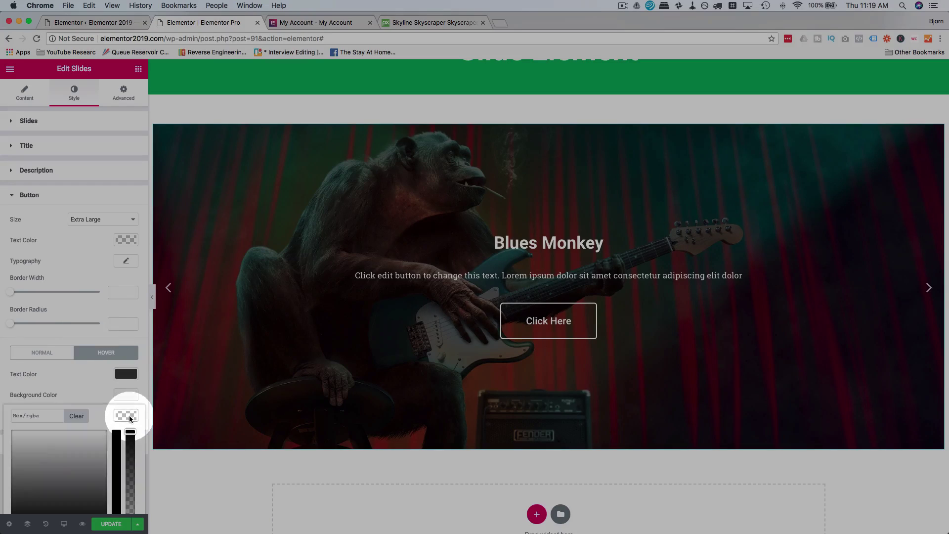
drag(60, 490, 11, 487)
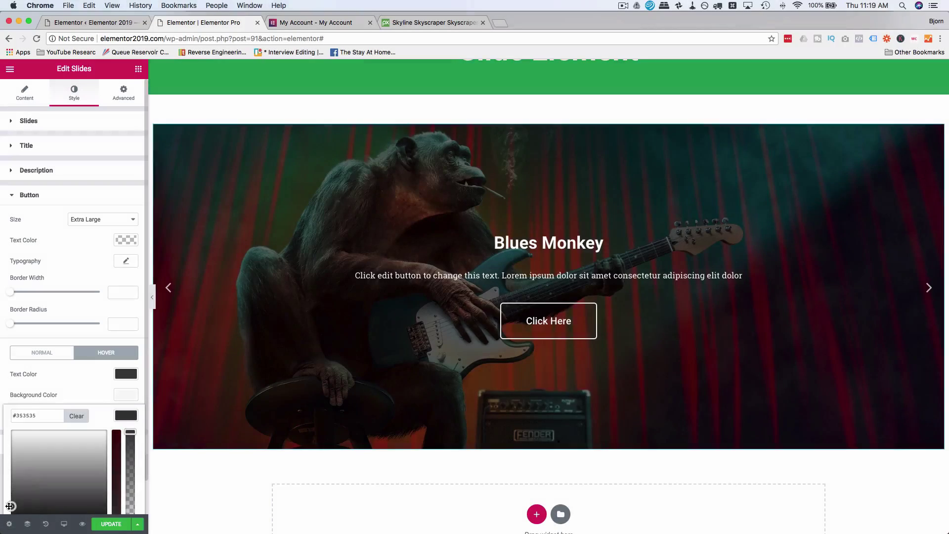
click(532, 322)
click(533, 322)
click(159, 428)
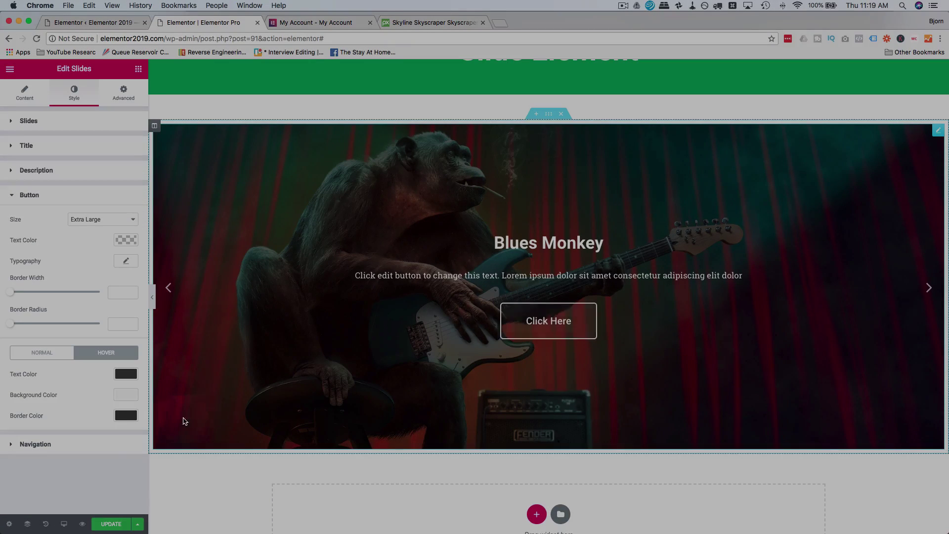
click(31, 443)
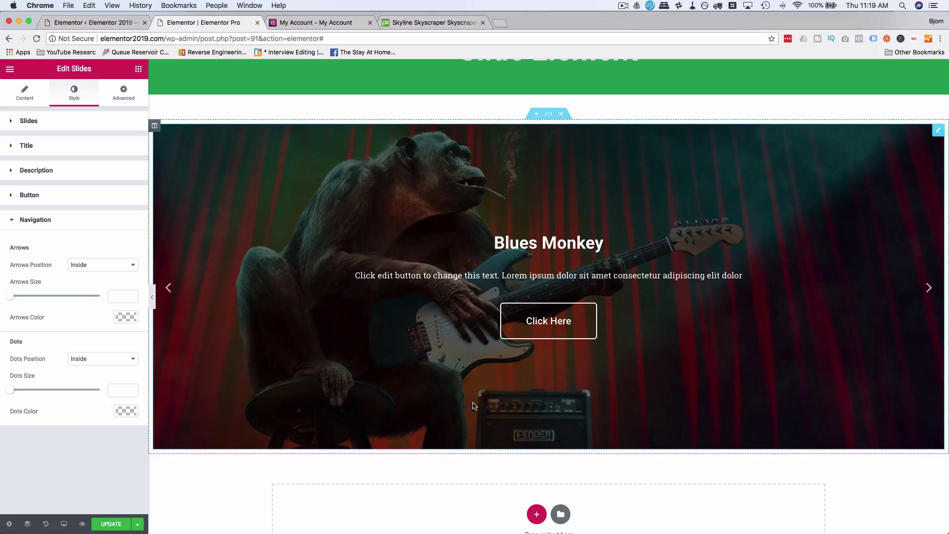
Shrink the navigation arrows to size 27 and keep them positioned inside the slides
click(199, 288)
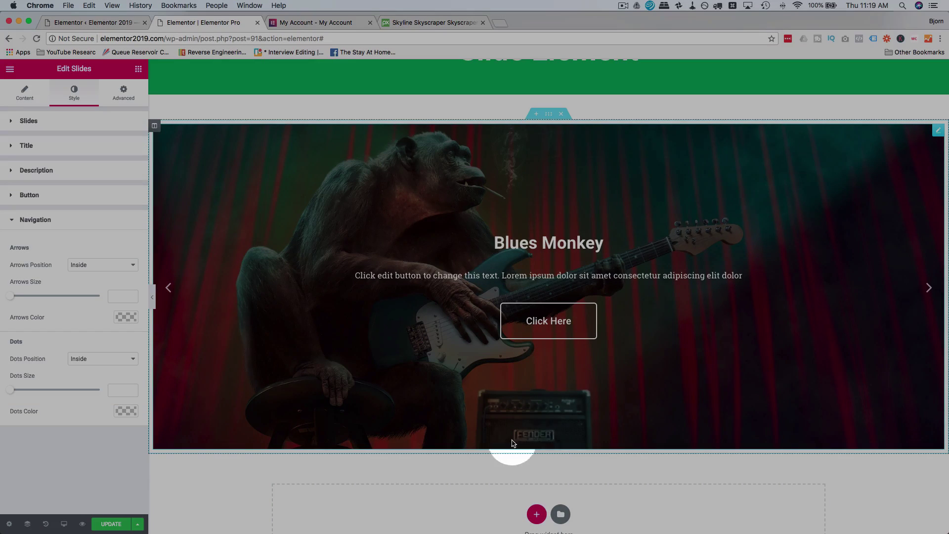
click(77, 320)
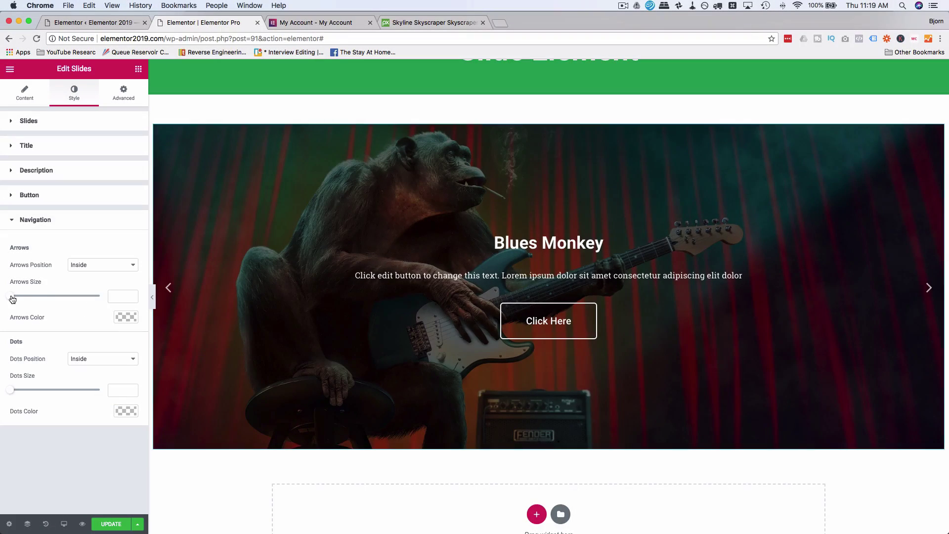
click(11, 298)
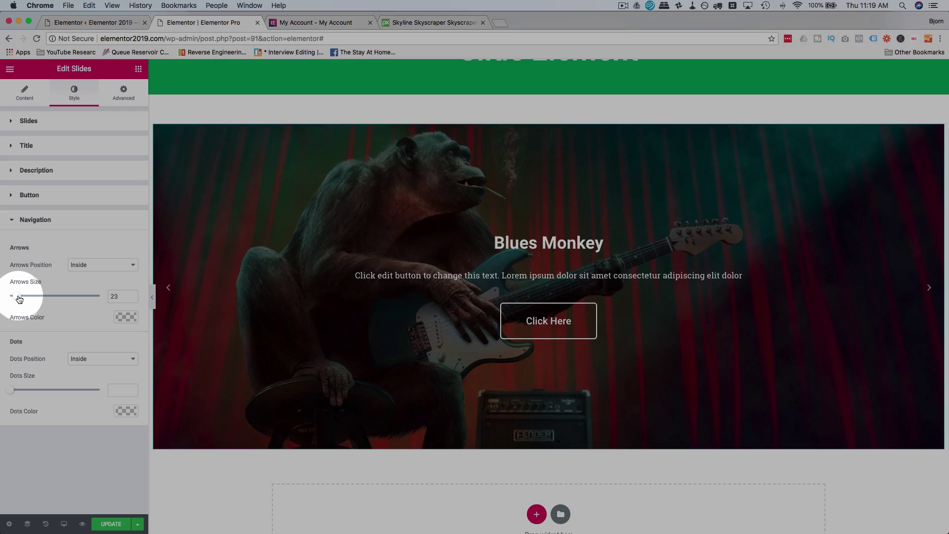
drag(92, 297, 30, 301)
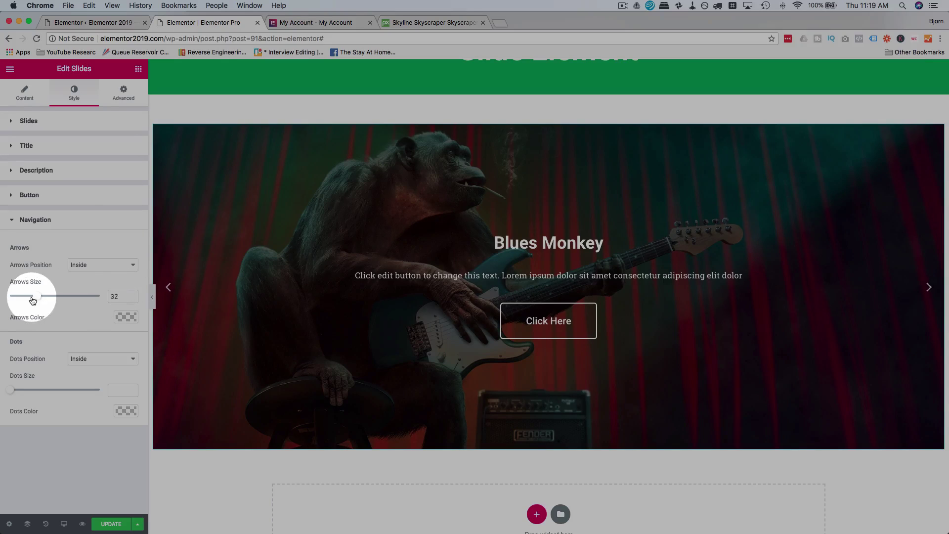
click(85, 272)
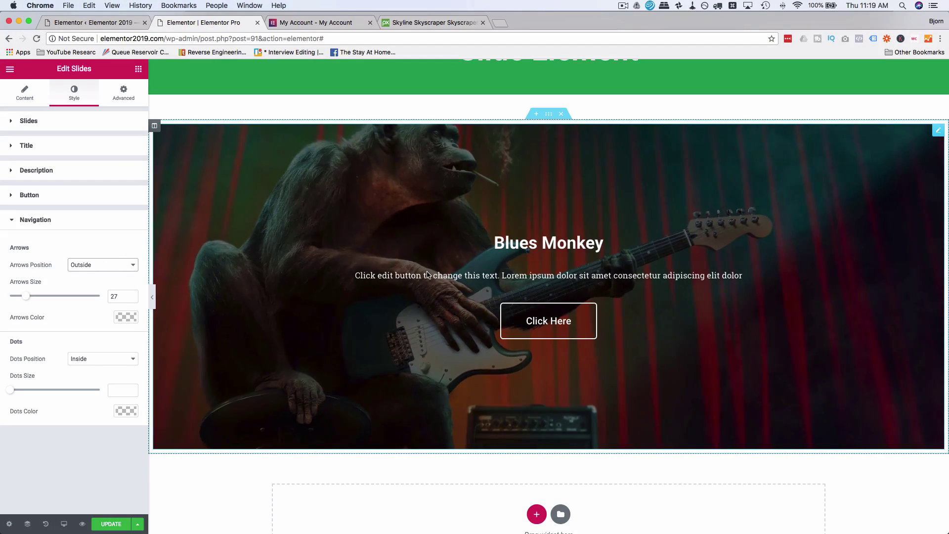
click(93, 267)
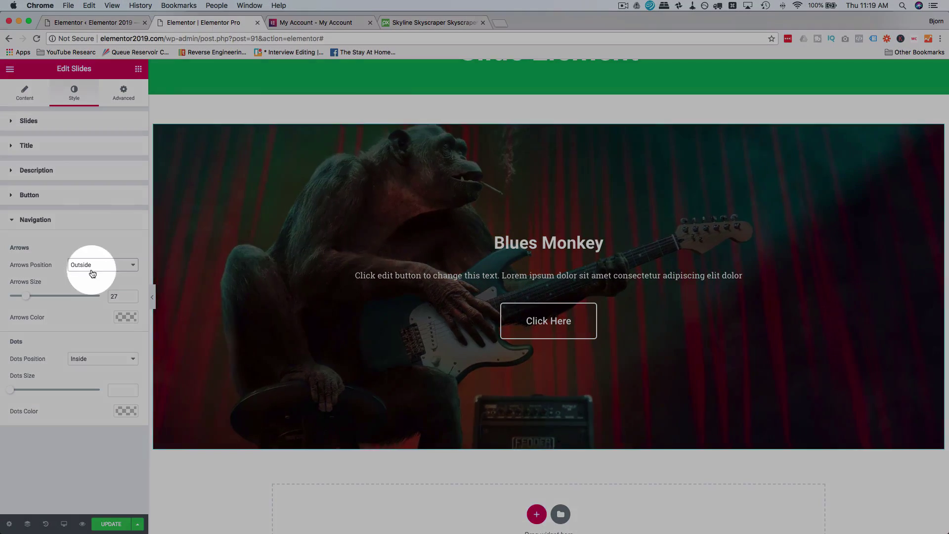
click(81, 256)
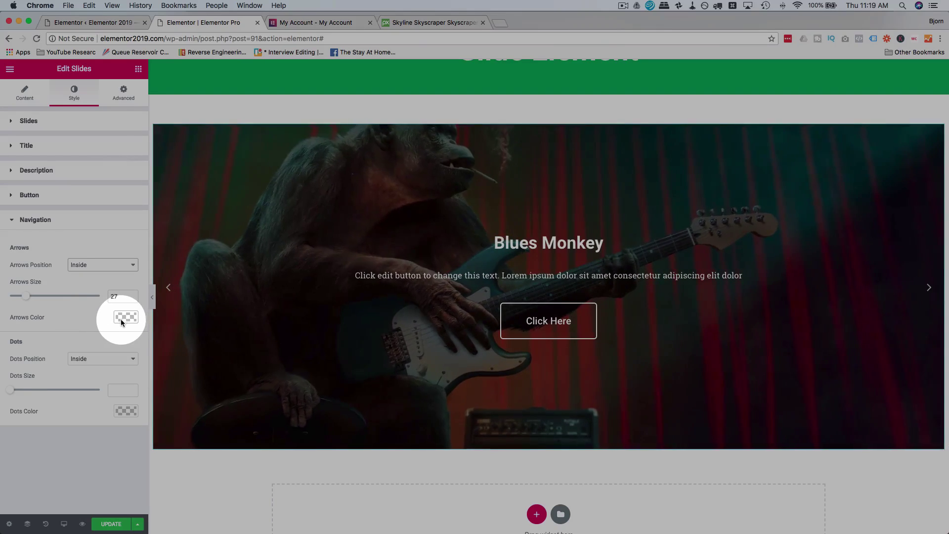
Test the navigation dots below the slider, then put them back inside
click(87, 359)
click(90, 348)
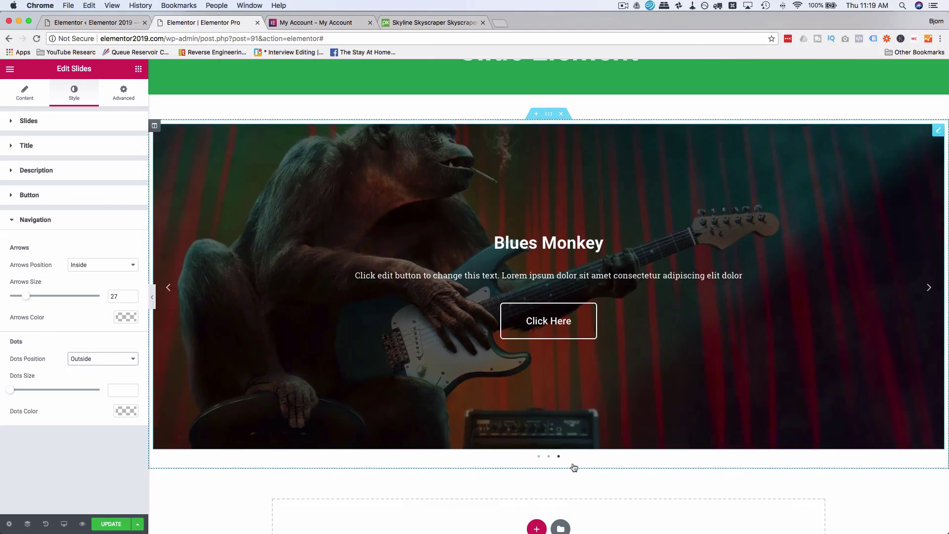
click(539, 464)
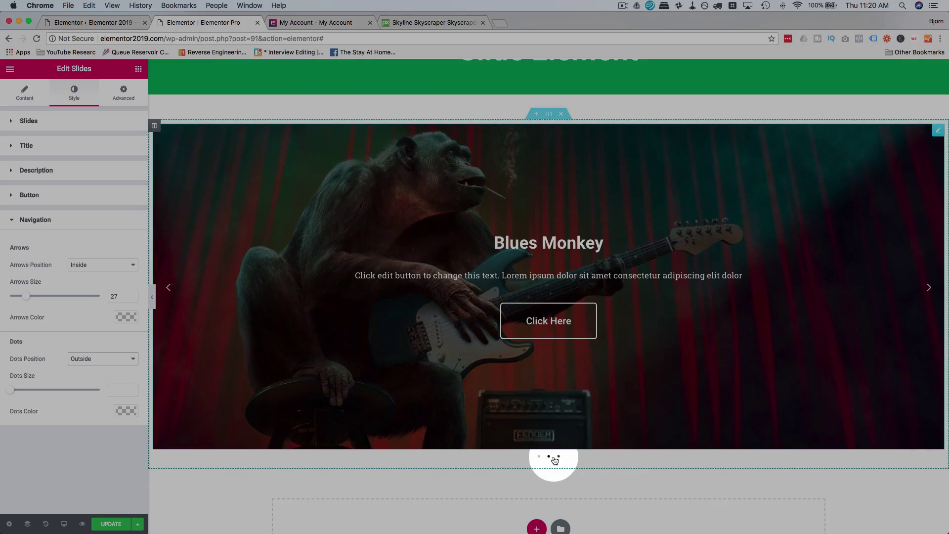
click(98, 366)
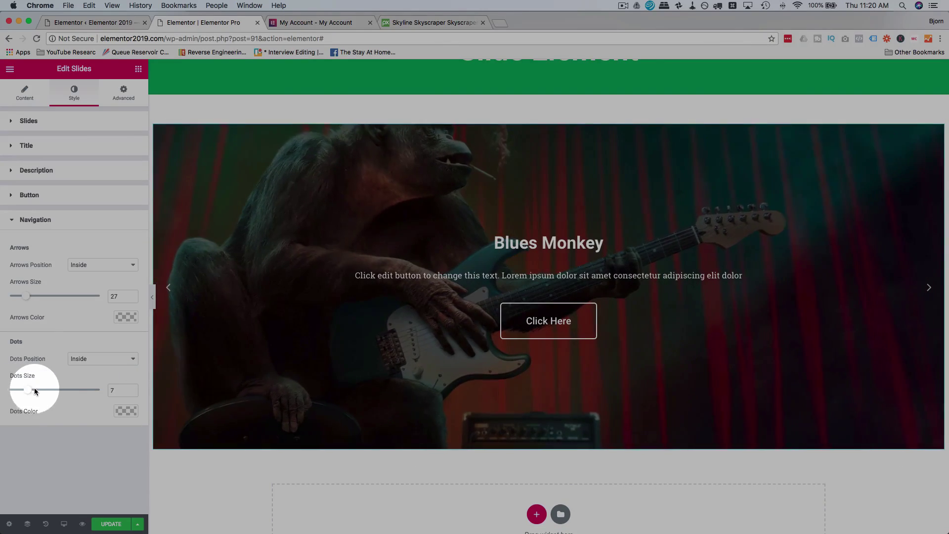
Enlarge the dots to size 15, colour them white, and test them on each slide
drag(28, 389, 103, 388)
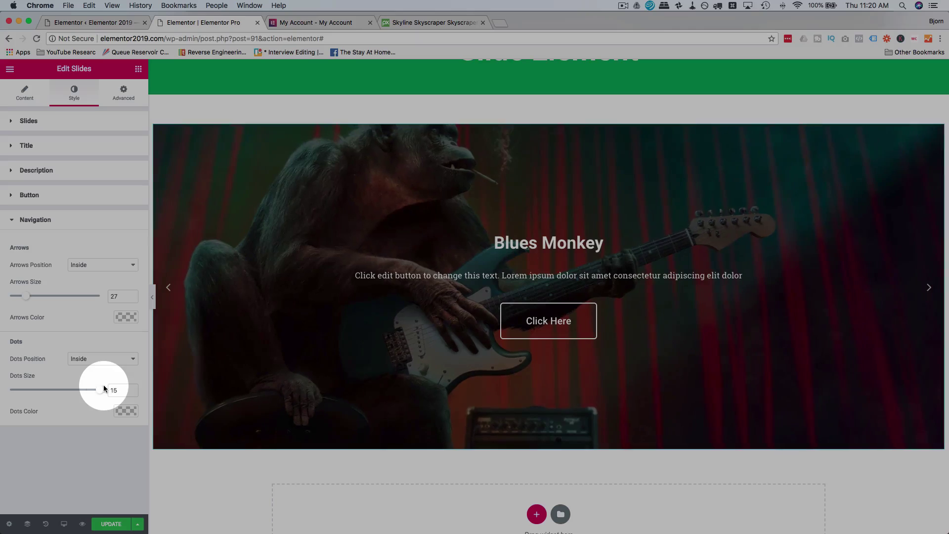
click(124, 408)
drag(95, 434, 7, 417)
click(4, 424)
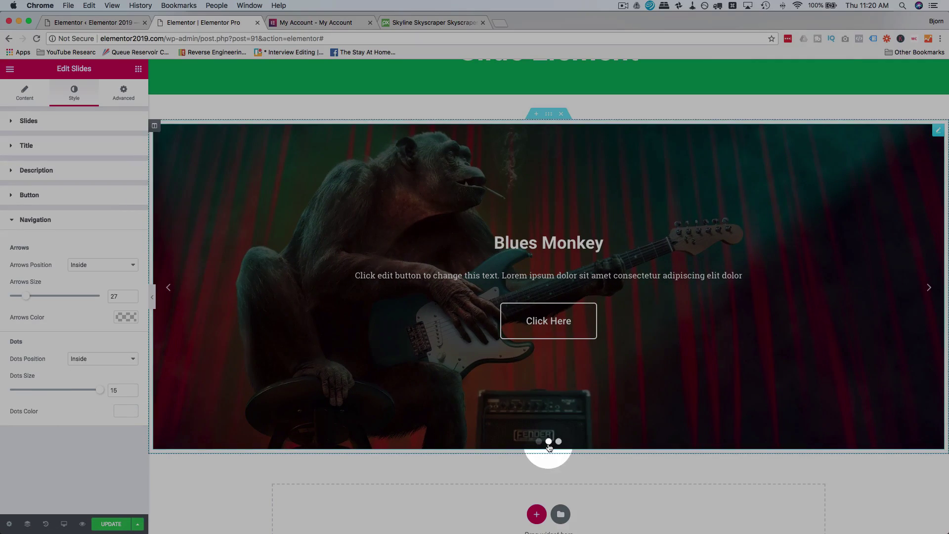
click(538, 441)
click(549, 441)
click(559, 441)
Select the green heading section and set its Advanced bottom margin to 0
scroll(400, 282, up, 2)
scroll(400, 282, down, 3)
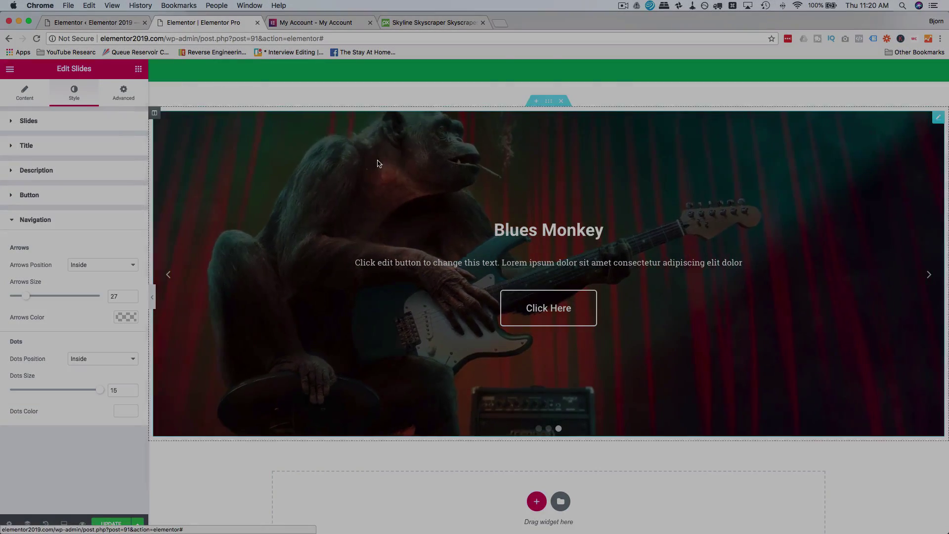
scroll(377, 163, up, 2)
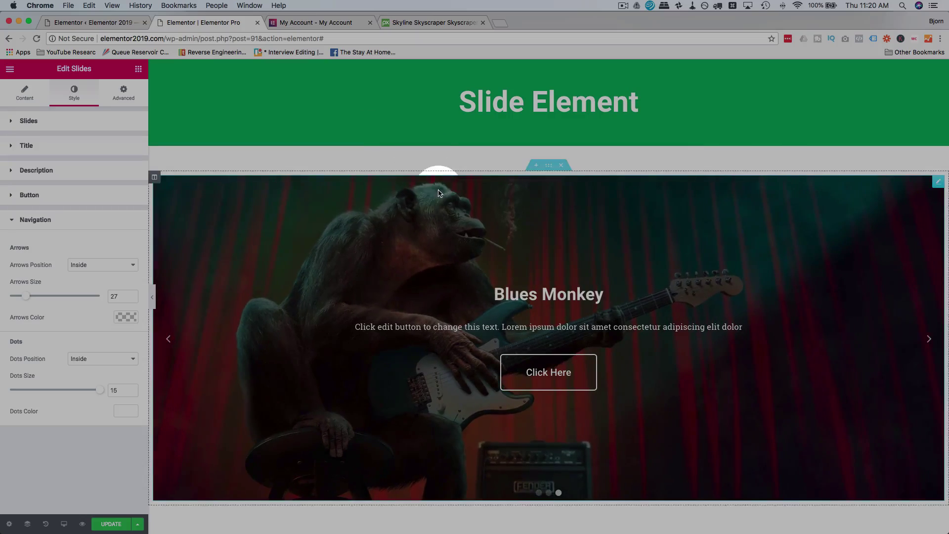
scroll(464, 122, up, 1)
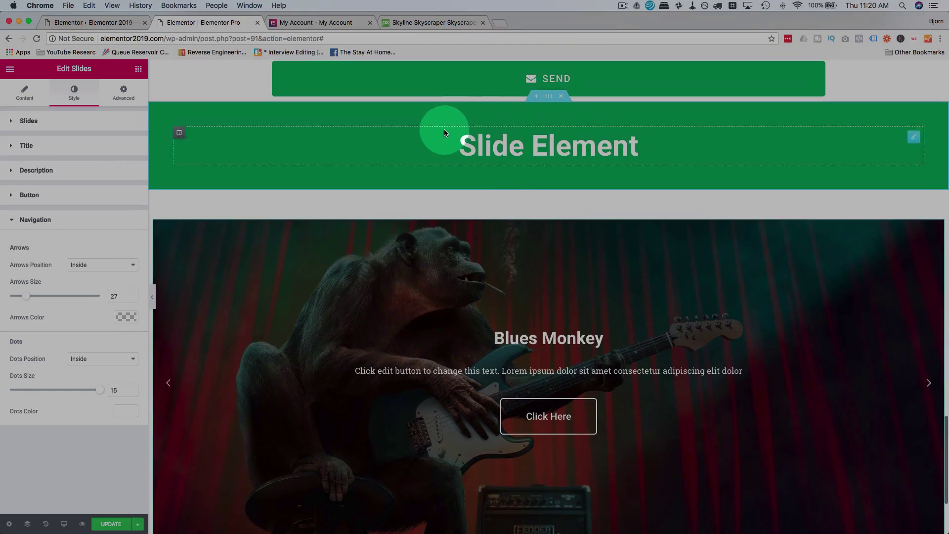
click(548, 97)
click(117, 99)
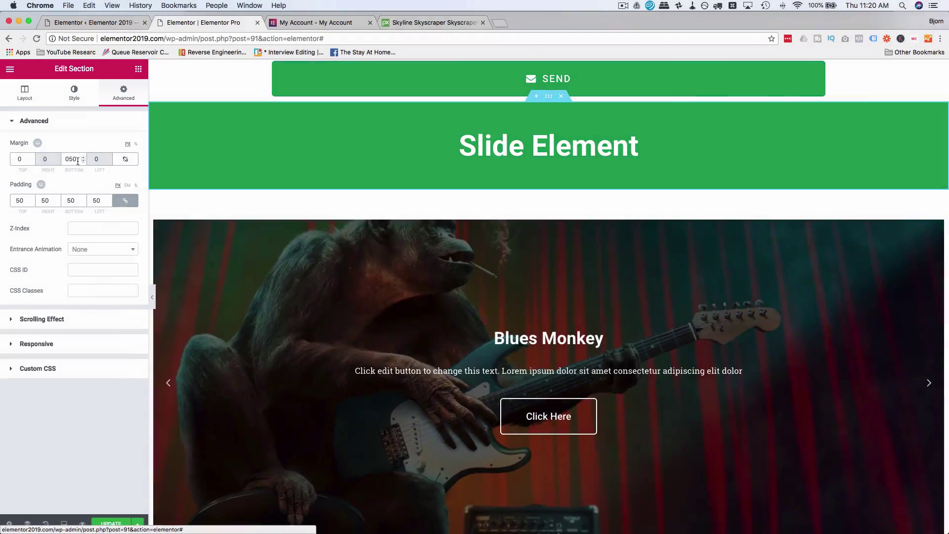
double_click(69, 159)
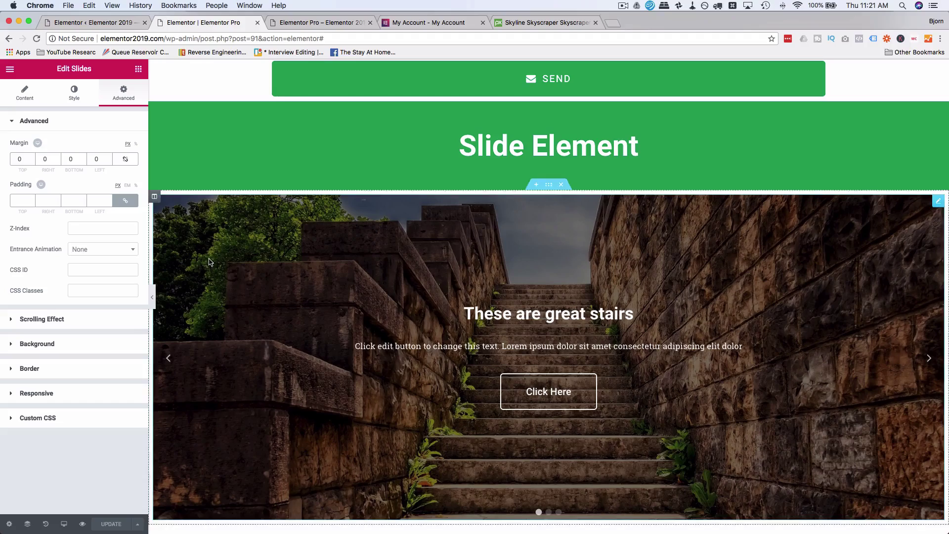
scroll(209, 261, down, 3)
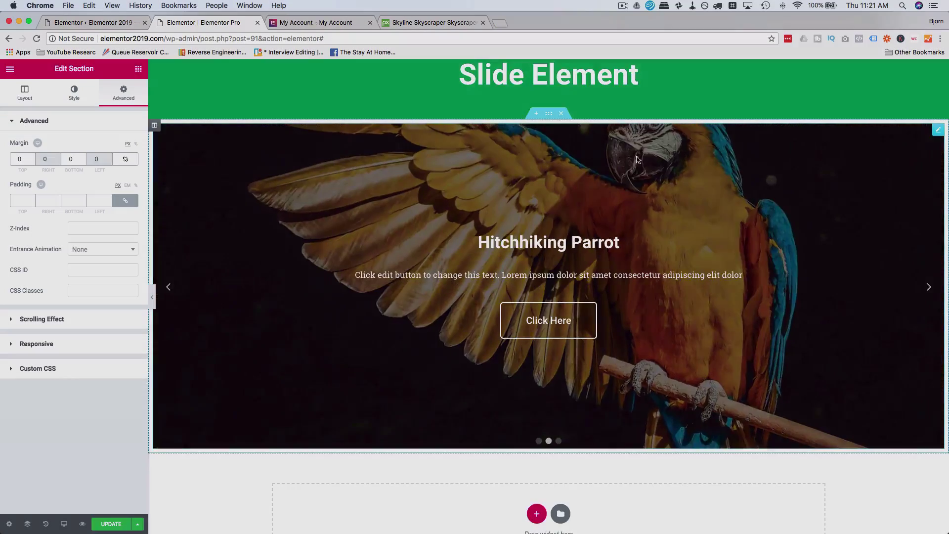
Set the slider section's Layout Columns Gap to No Gap
click(548, 113)
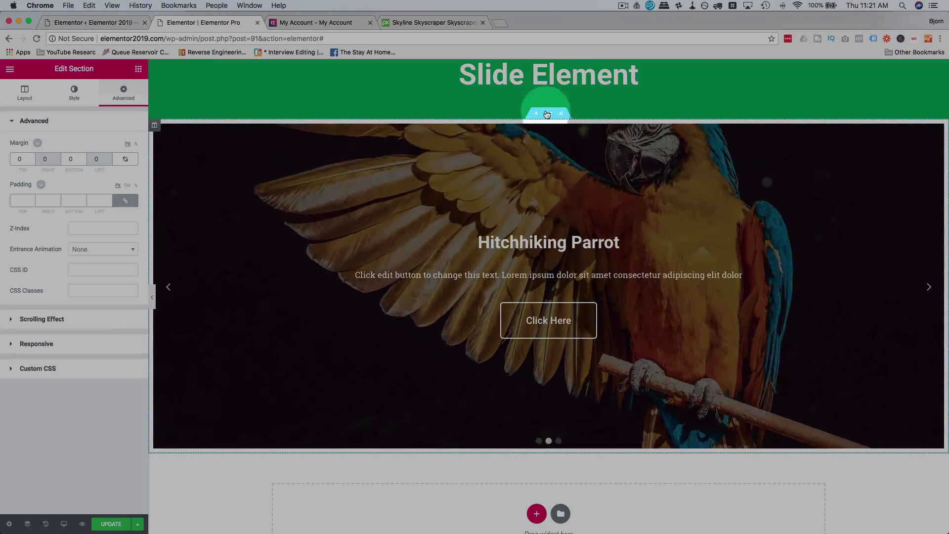
click(549, 112)
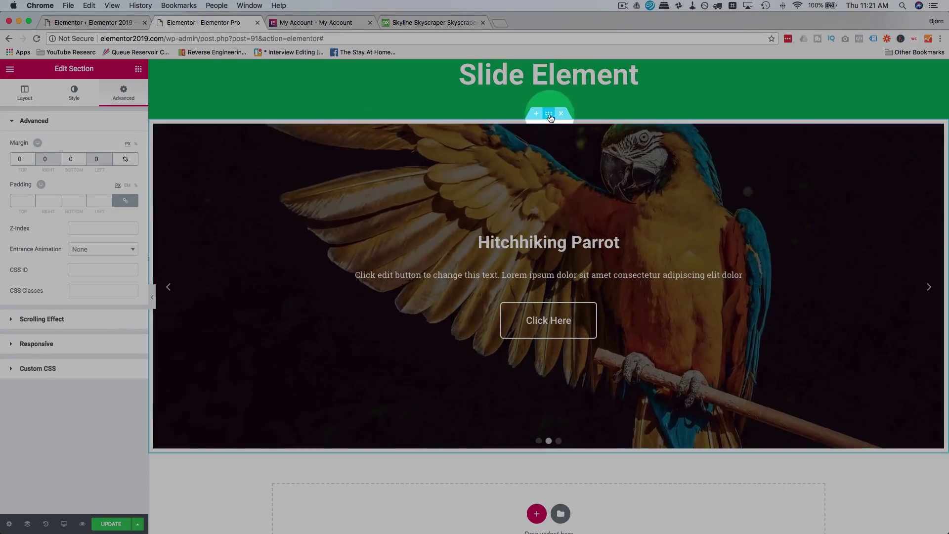
click(135, 115)
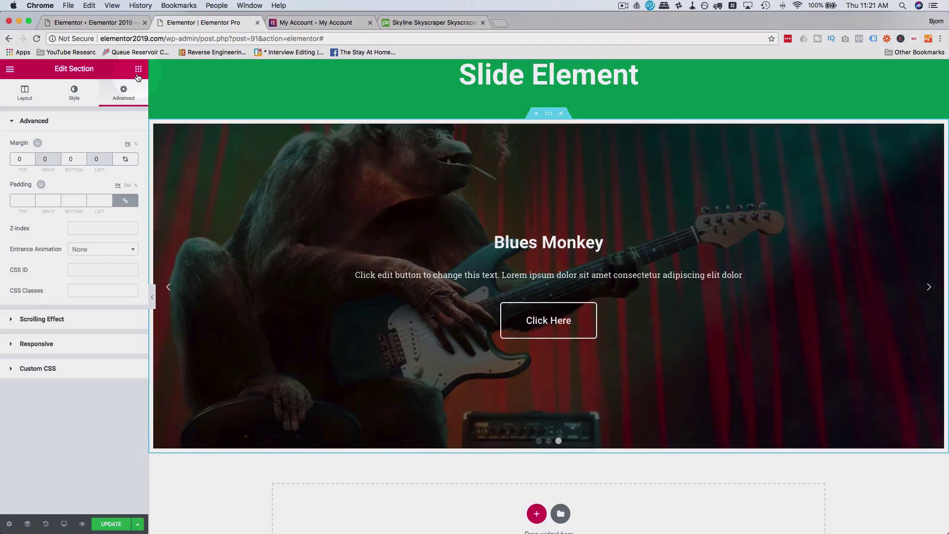
click(548, 114)
click(166, 102)
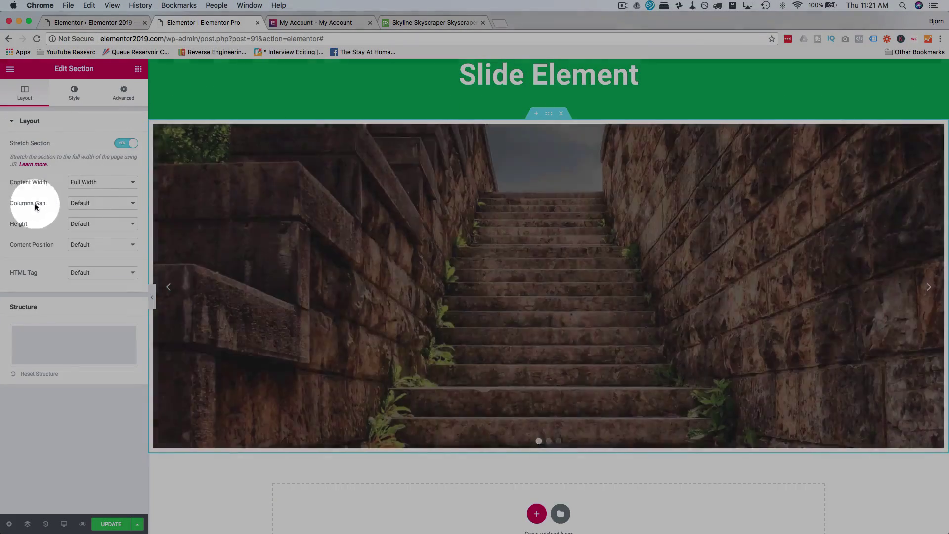
click(92, 202)
click(91, 211)
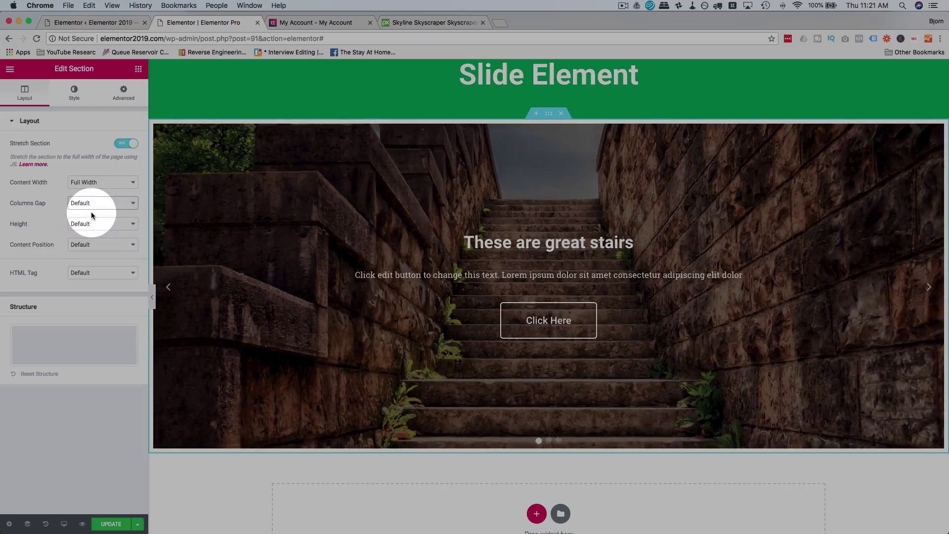
click(382, 450)
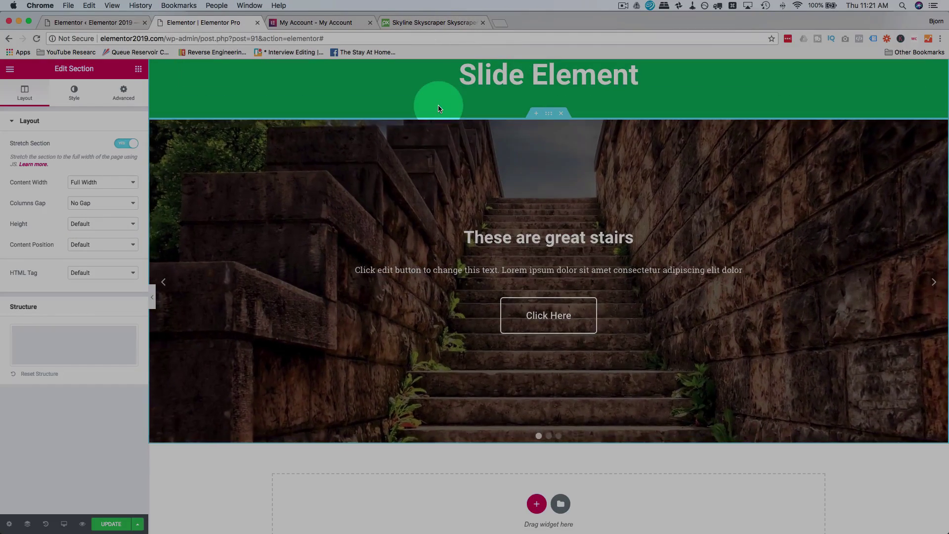
click(543, 82)
scroll(420, 149, up, 3)
click(419, 169)
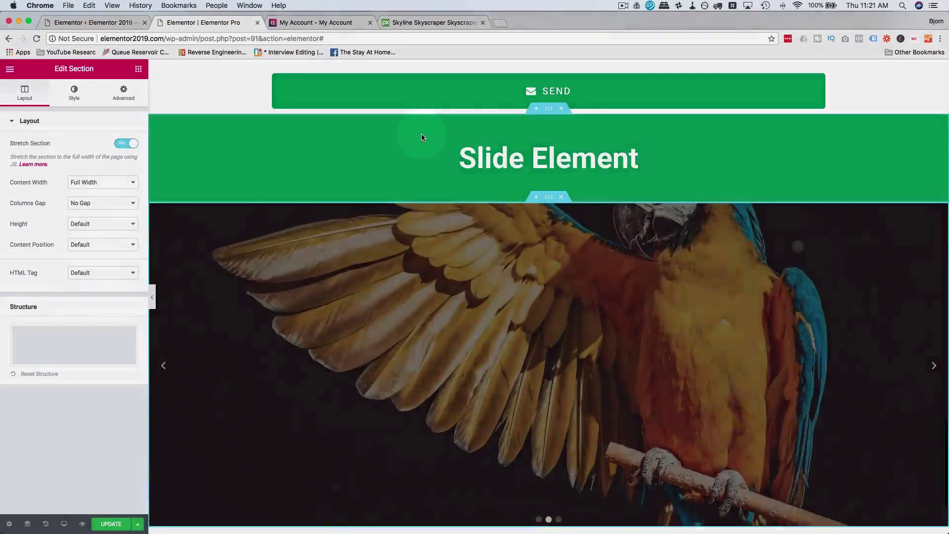
scroll(456, 358, down, 4)
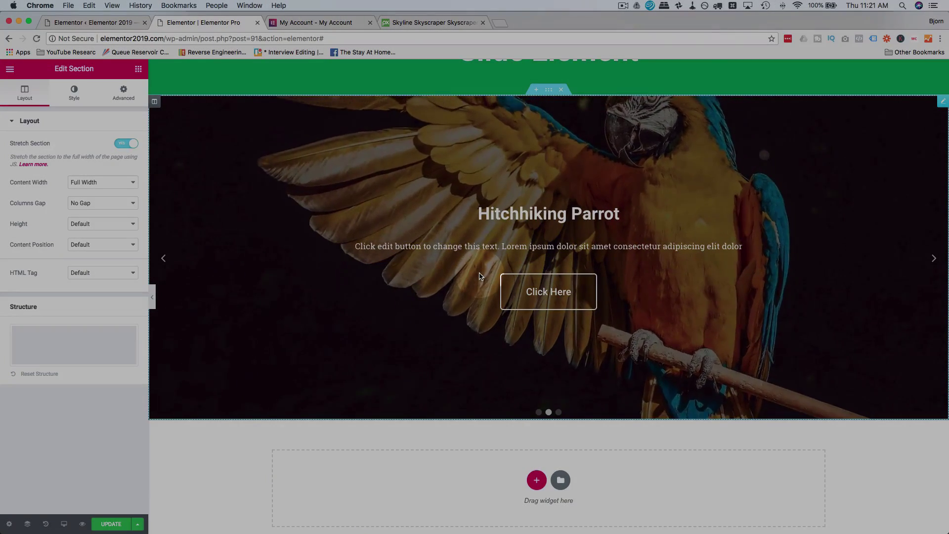
click(425, 449)
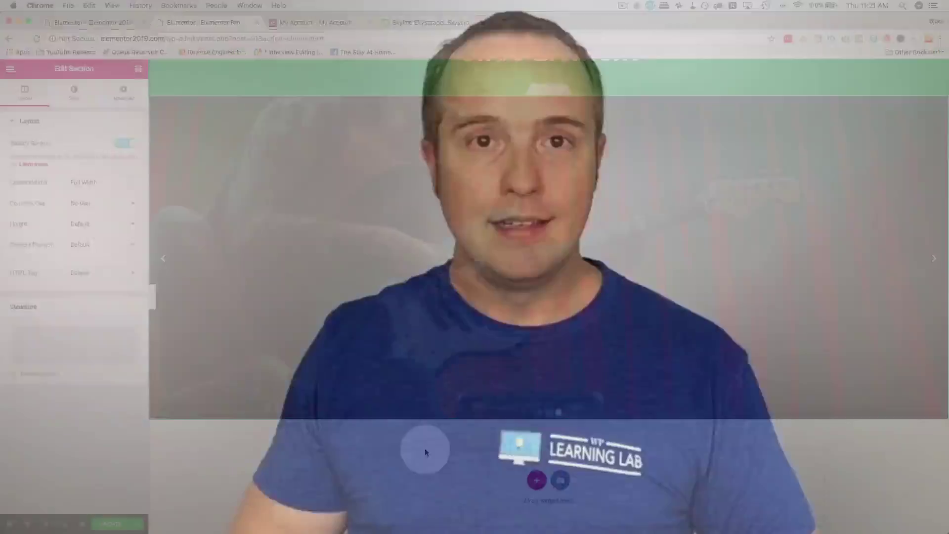